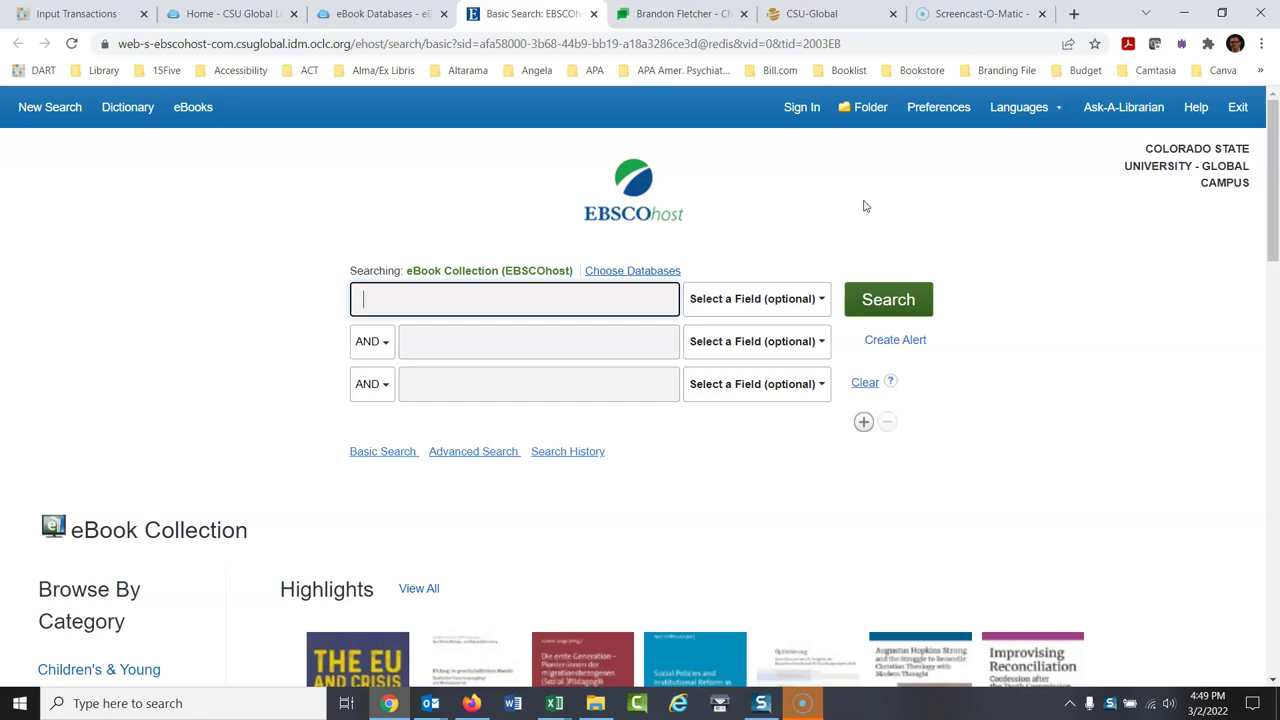
Run the OR search for "nursing home*", "long term care" and "long-term care", returning 38 full-text results
type("nur")
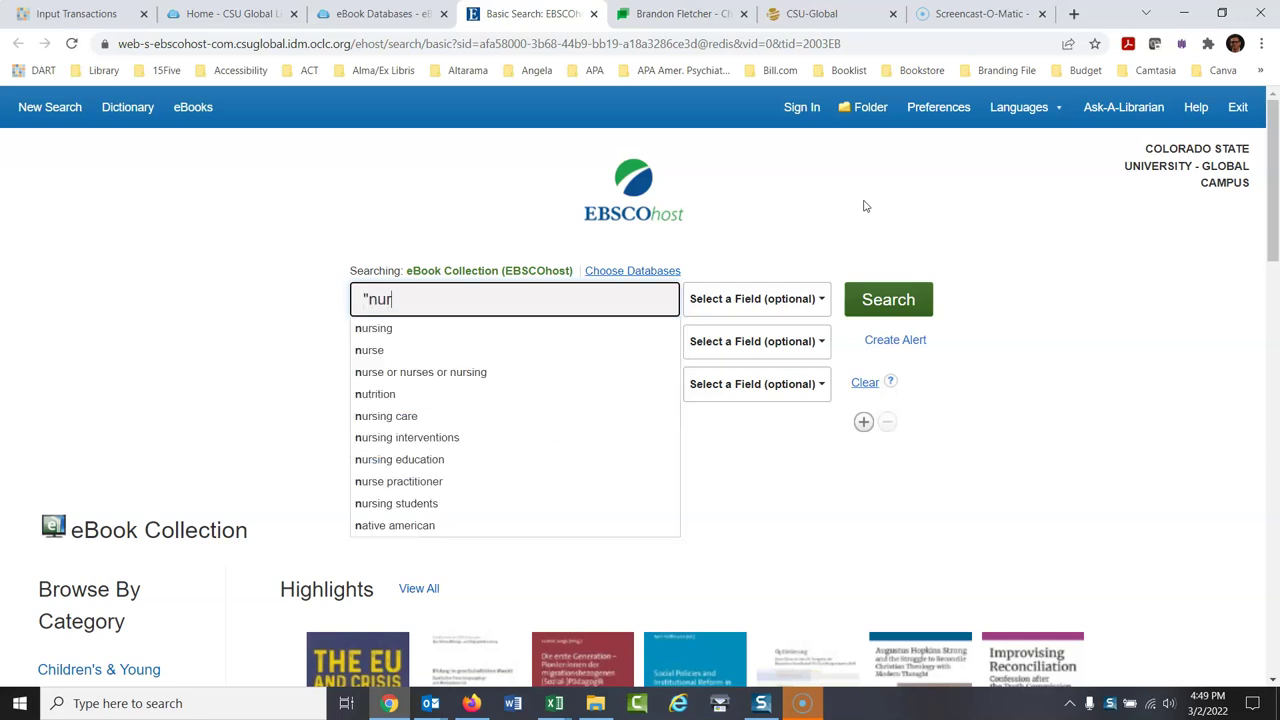
type("sing home")
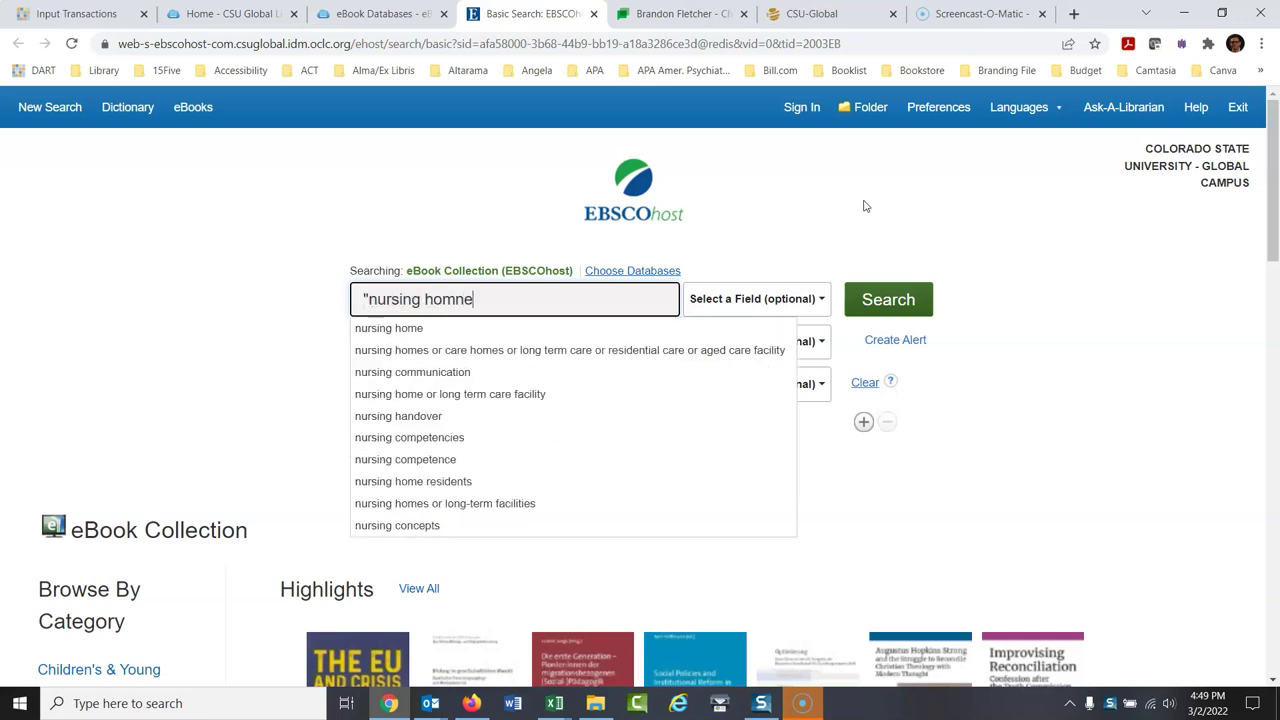
key("BackSpace")
type("e")
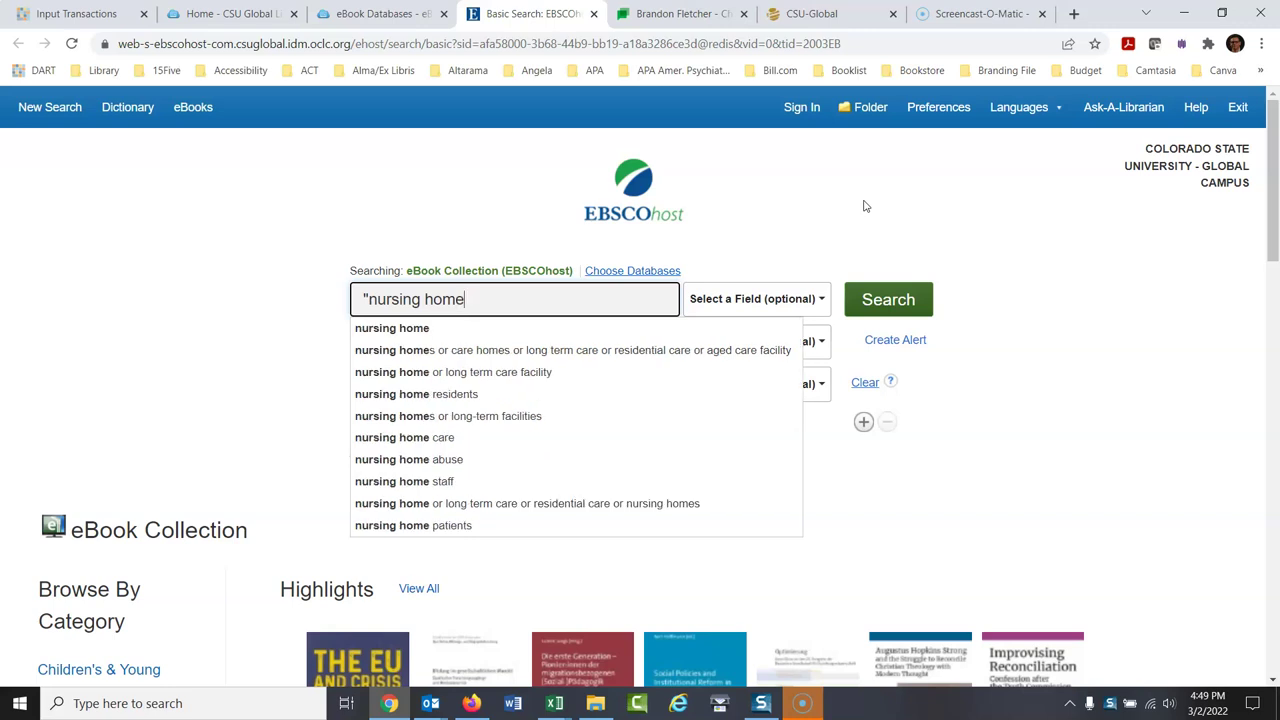
type("\"")
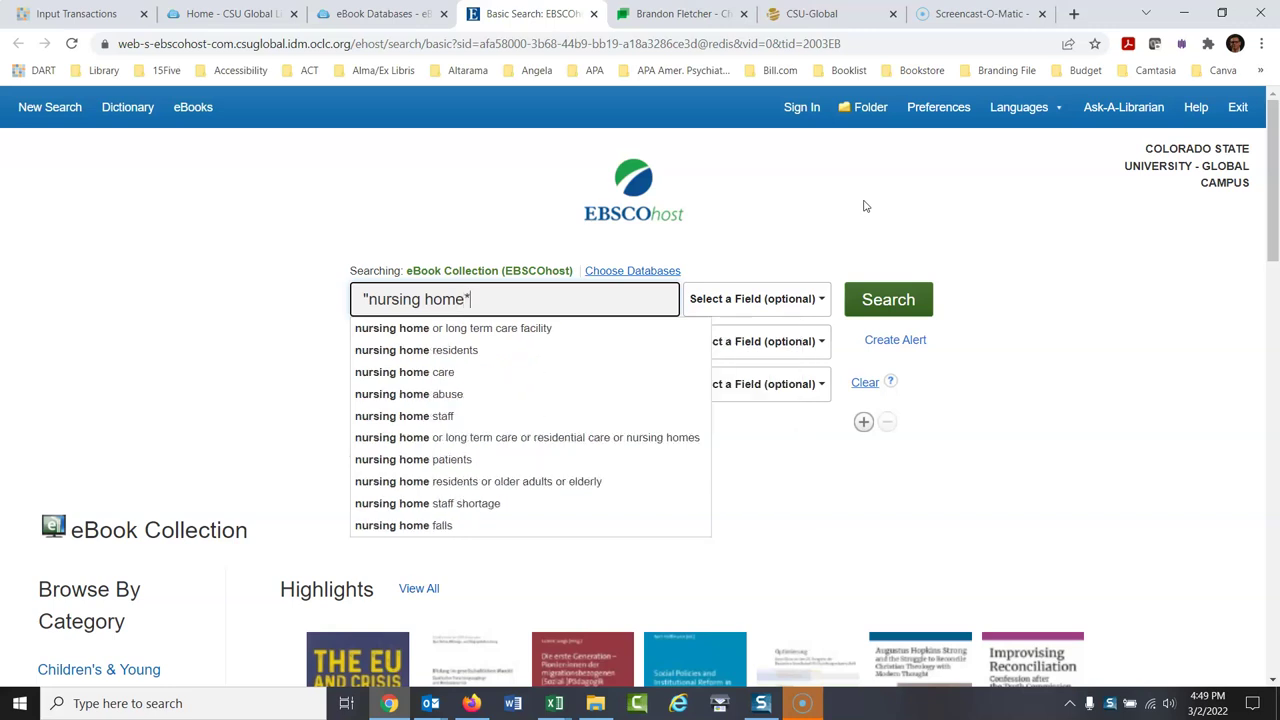
type("\" or \"long ")
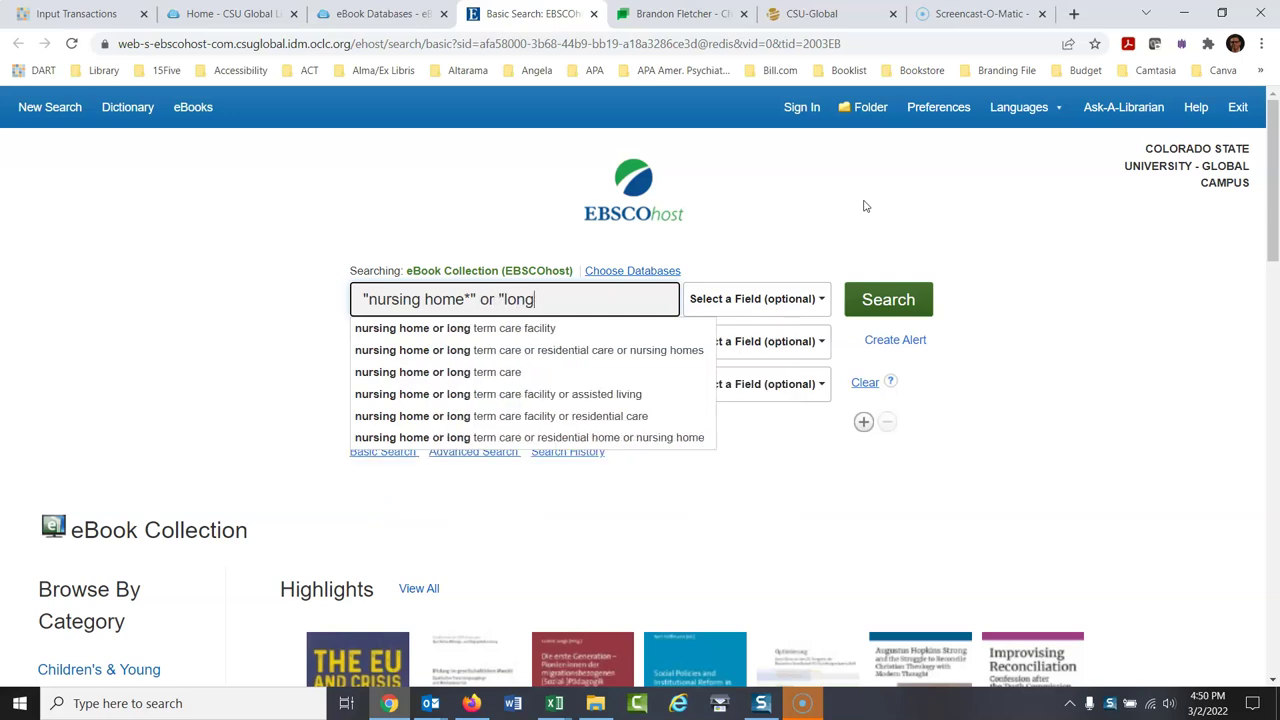
type("term care")
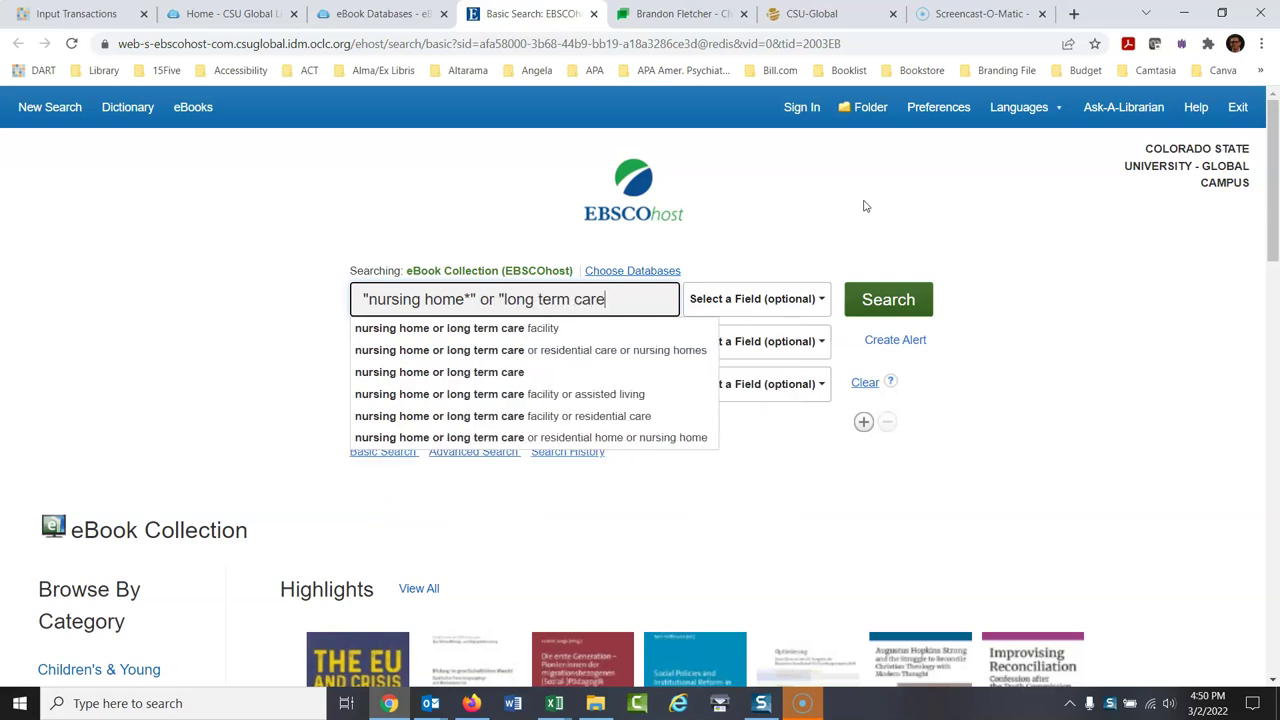
type("\"")
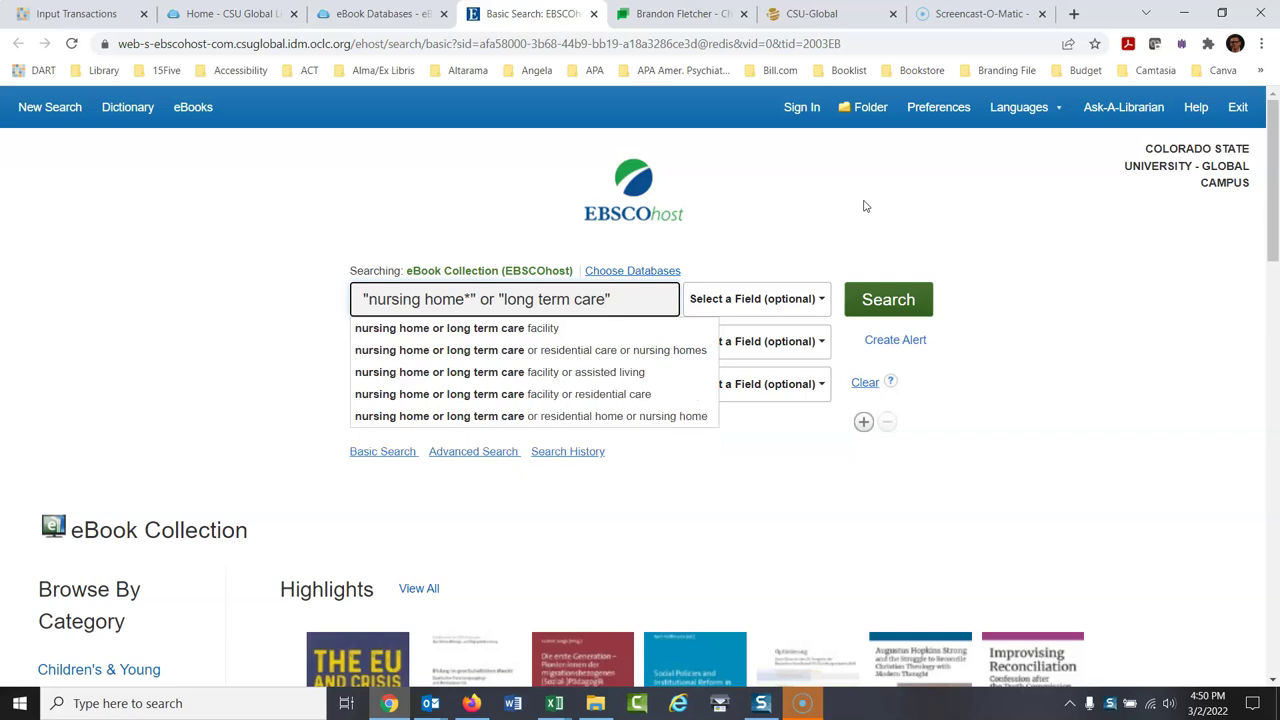
type(" or \"long")
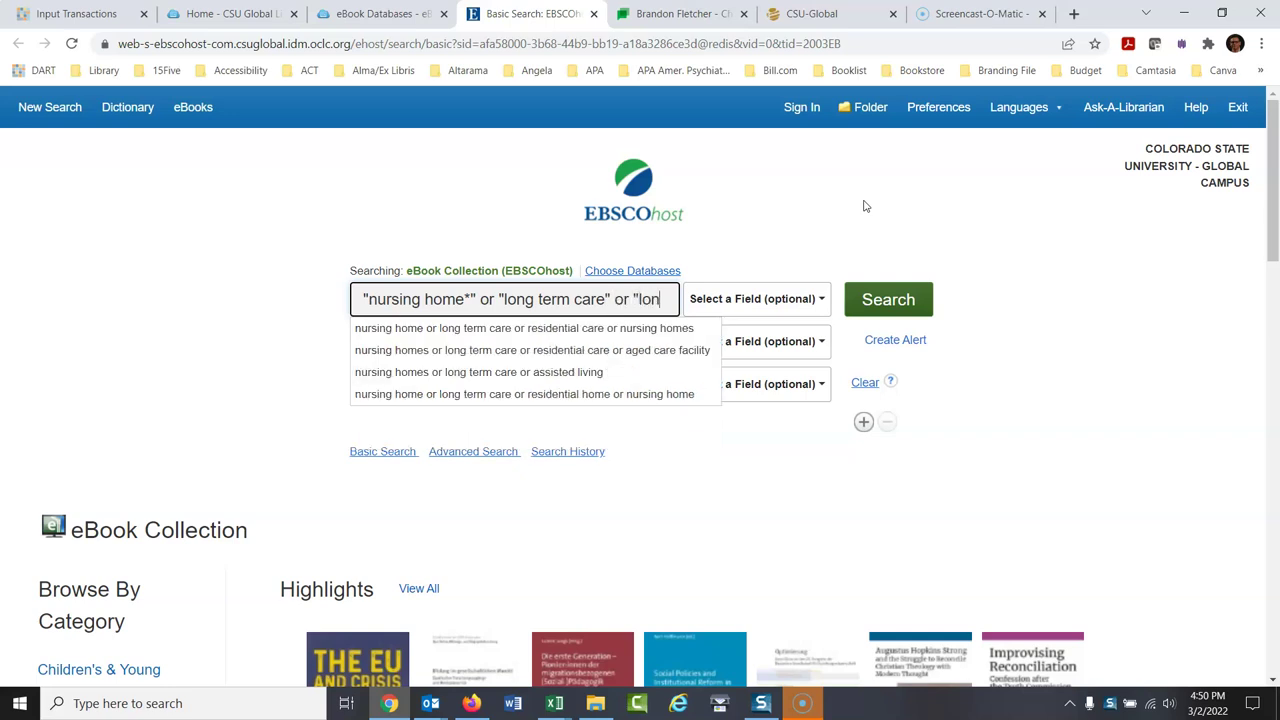
type("-term care\"")
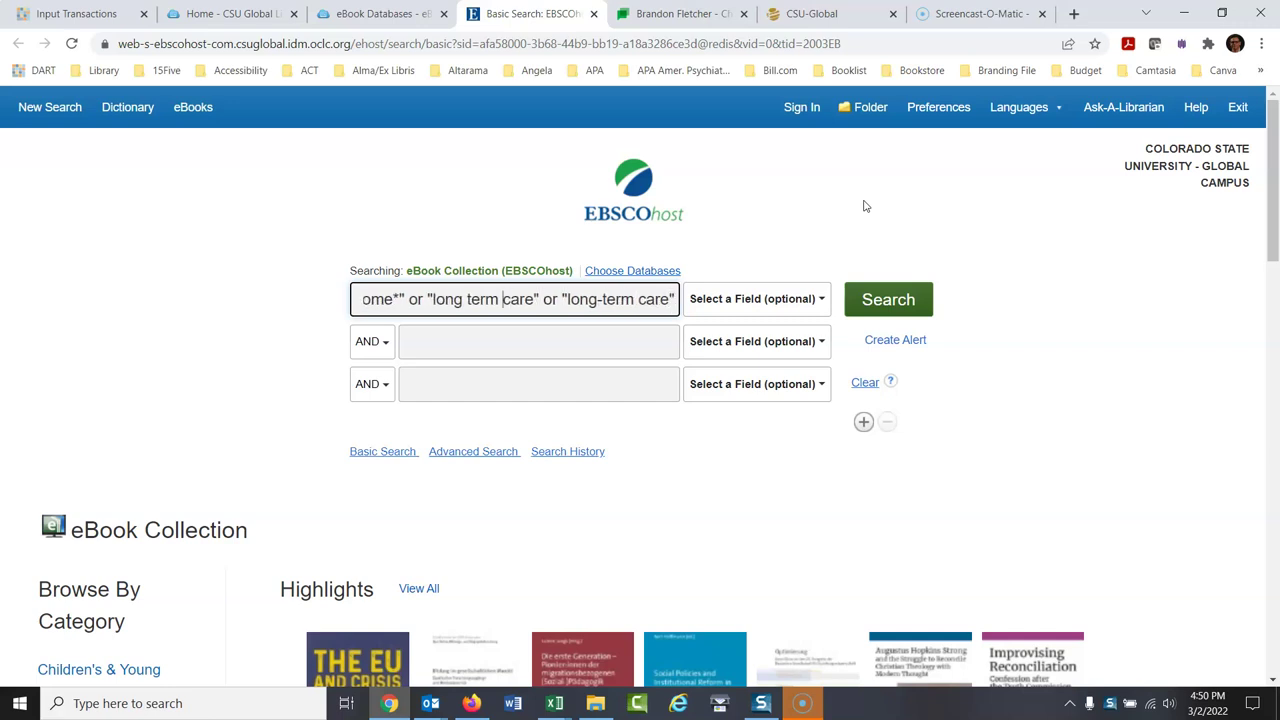
key("Home")
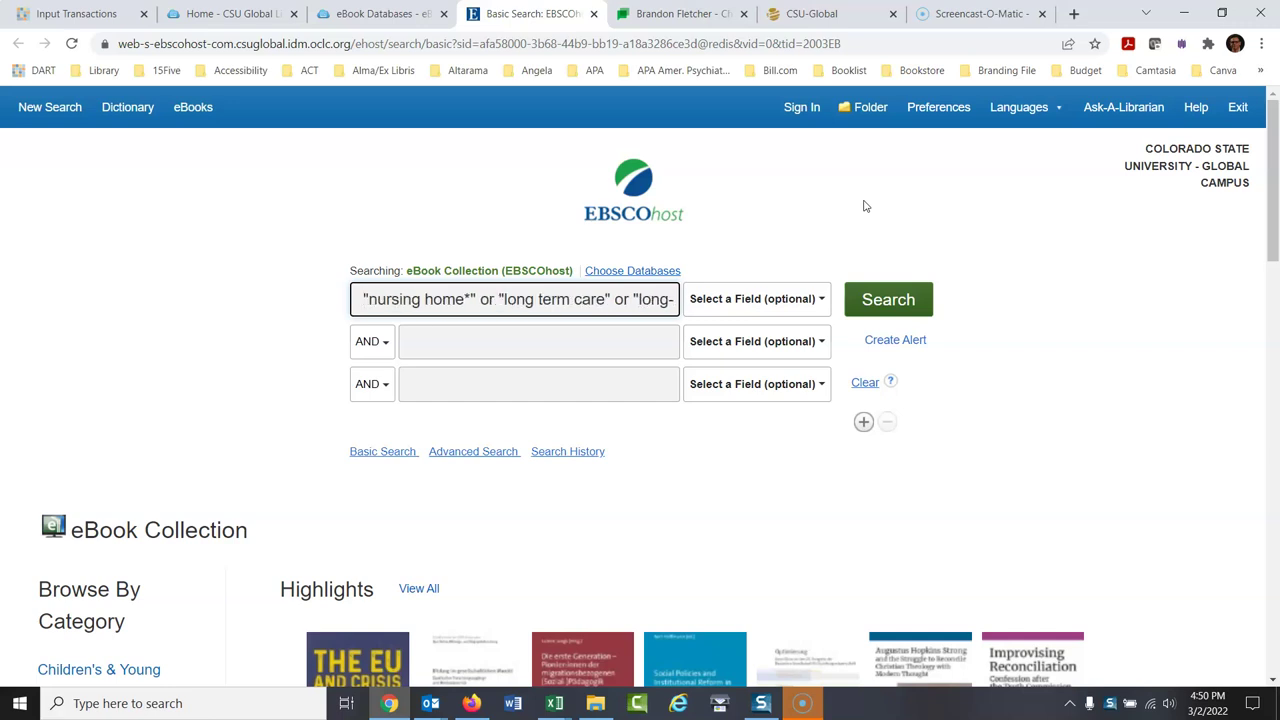
key("Right")
key("Right")
key("Right")
key("Right")
key("Right")
key("Right")
key("Right")
key("Right")
key("Right")
key("Right")
key("Right")
key("Right")
key("Right")
key("Right")
key("Right")
key("Right")
key("Right")
key("Right")
key("Right")
key("Right")
key("Right")
key("Right")
key("Right")
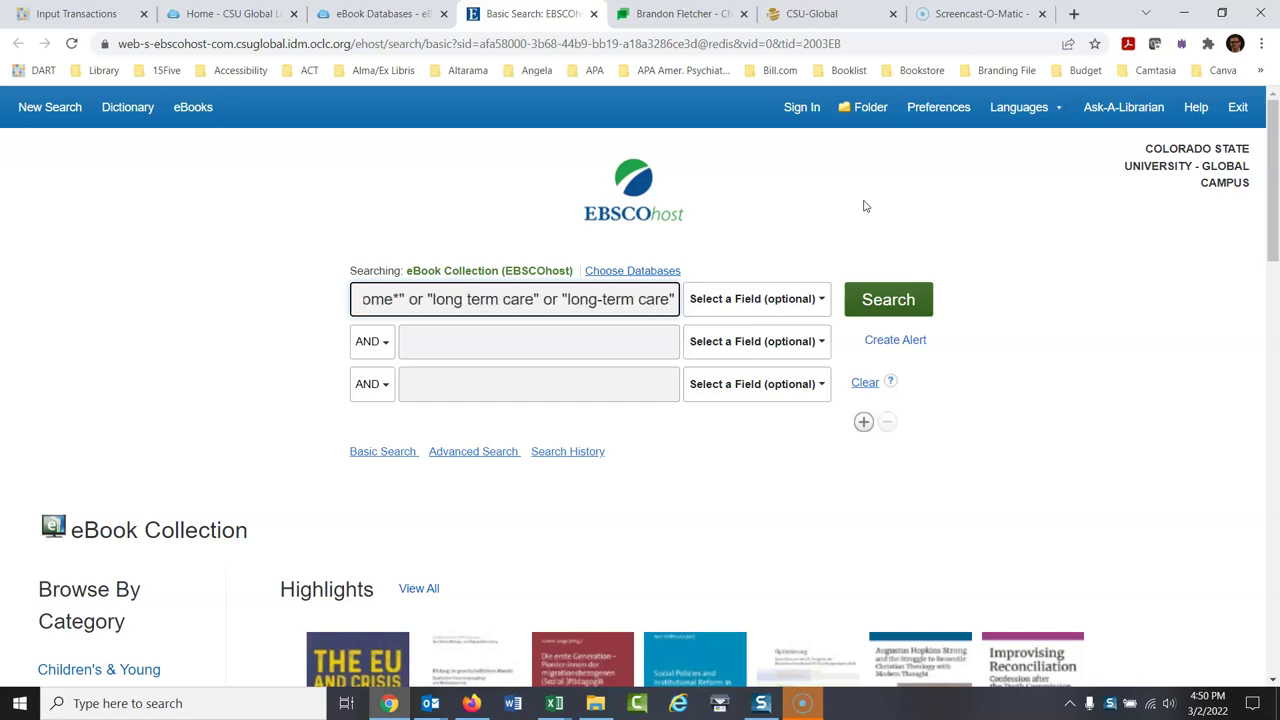
left_click(902, 300)
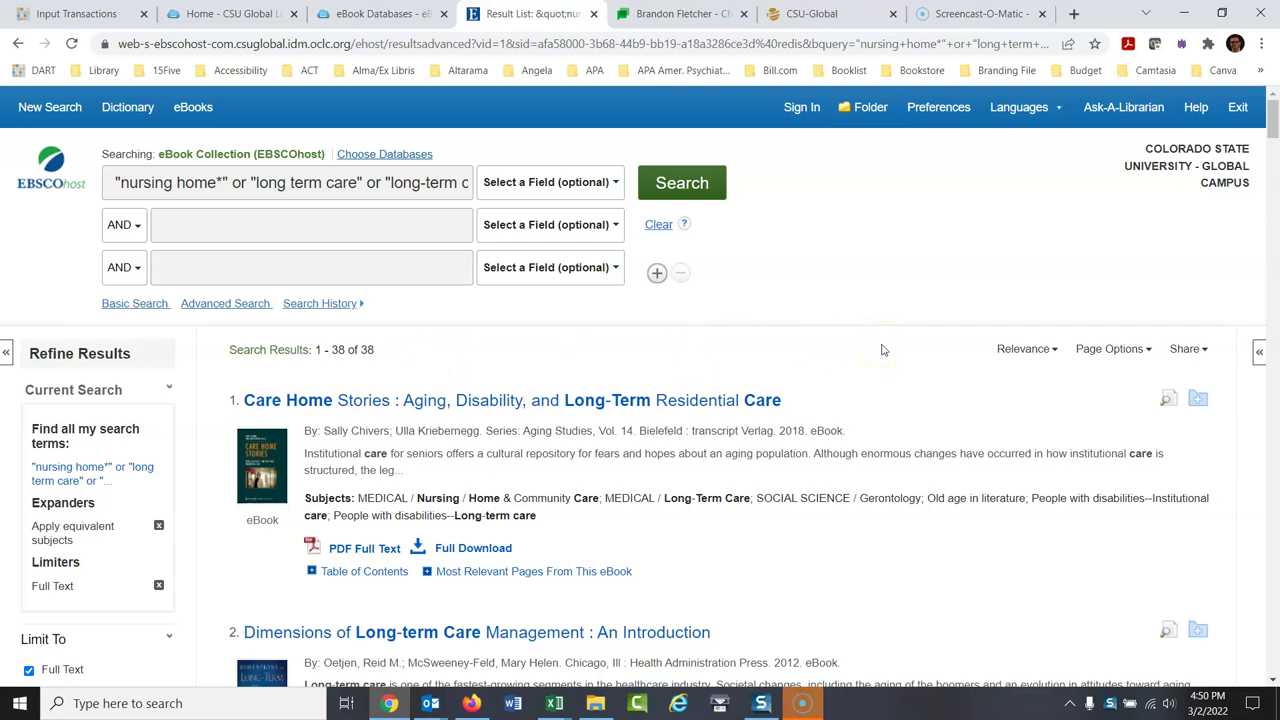
Open the Care Home Stories detailed record, the first of the 38 results
left_click(603, 400)
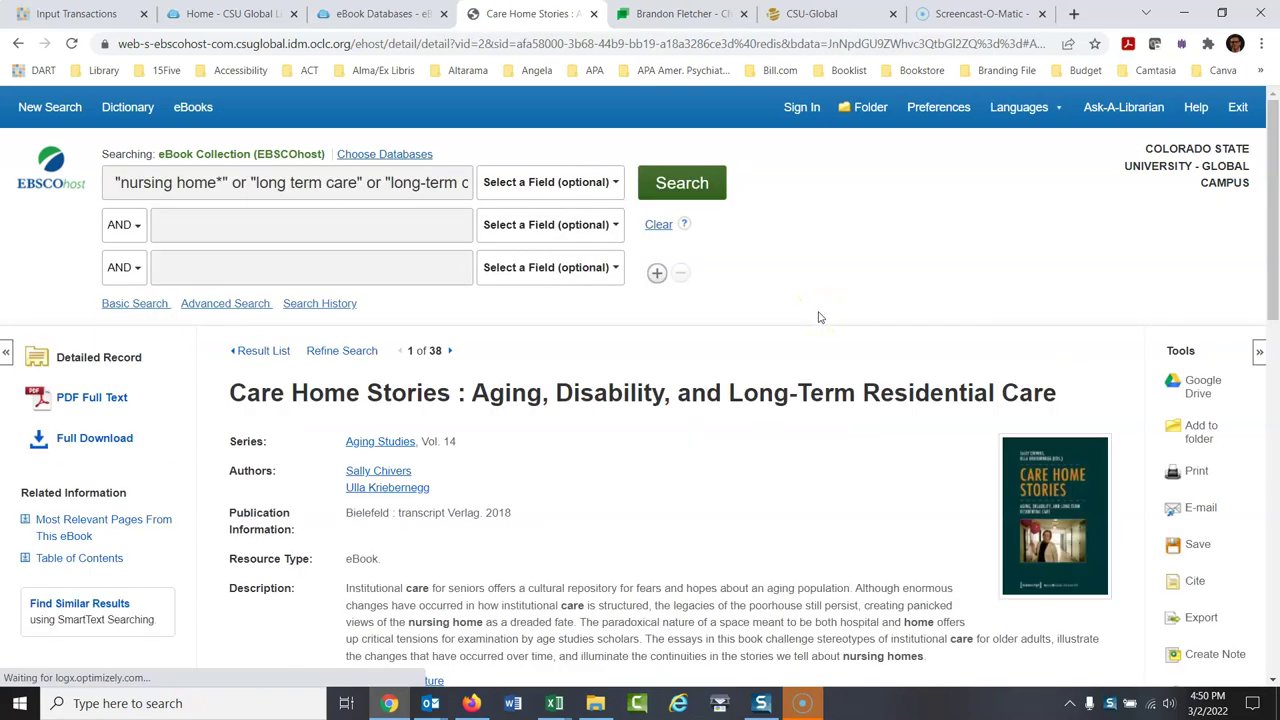
left_click_drag(1275, 140, 1276, 200)
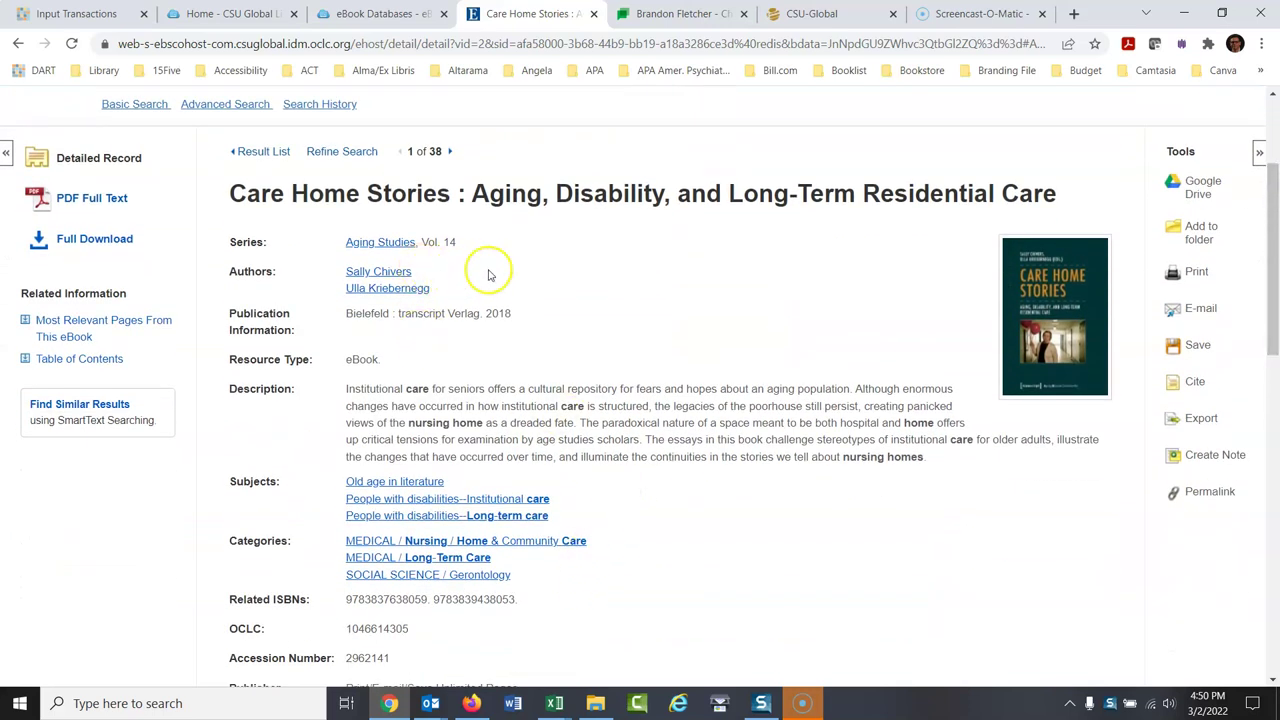
left_click_drag(1276, 220, 1276, 183)
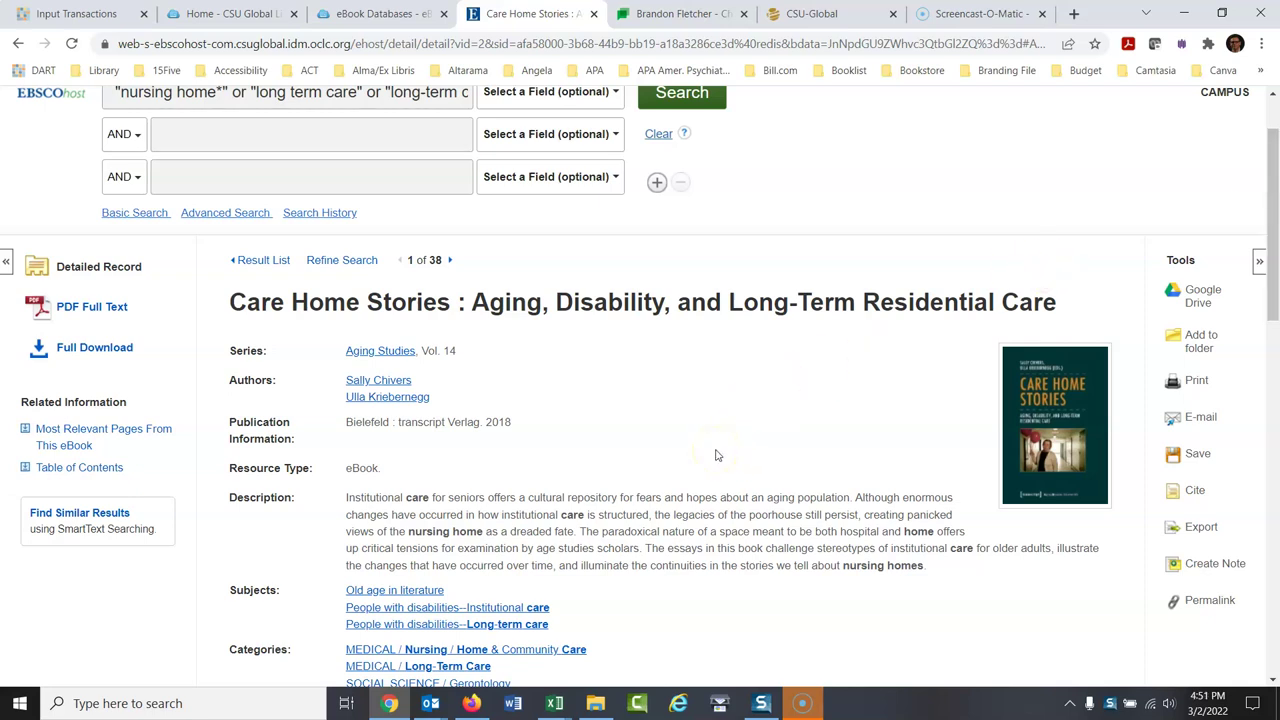
Expand Parts 2 and 3 in the contents and open 'Who Cares?' at page 175
left_click(85, 469)
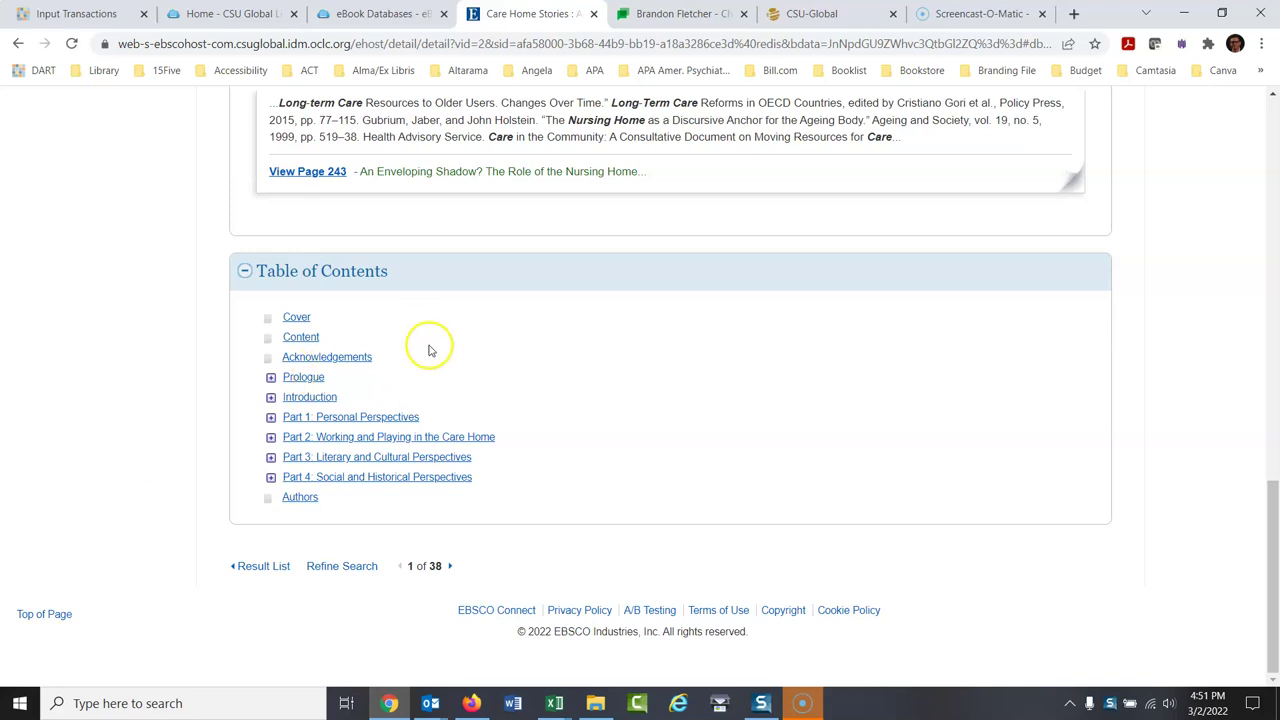
left_click(271, 438)
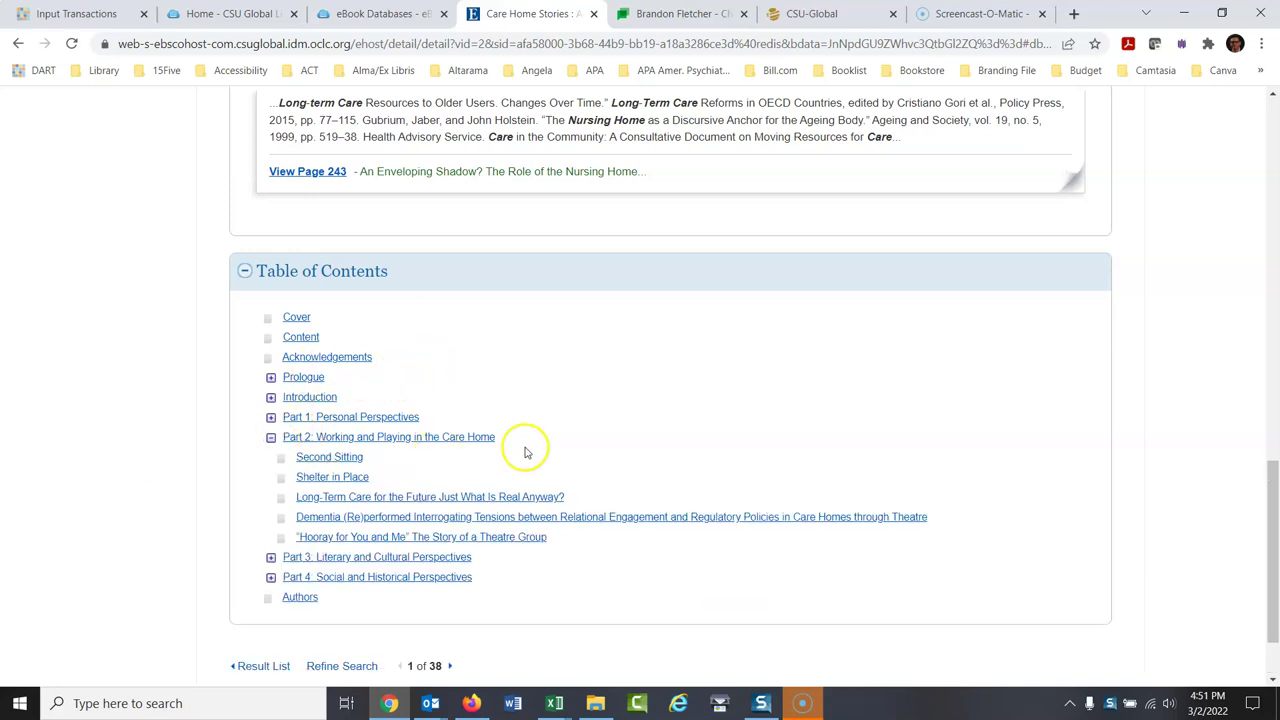
left_click(270, 558)
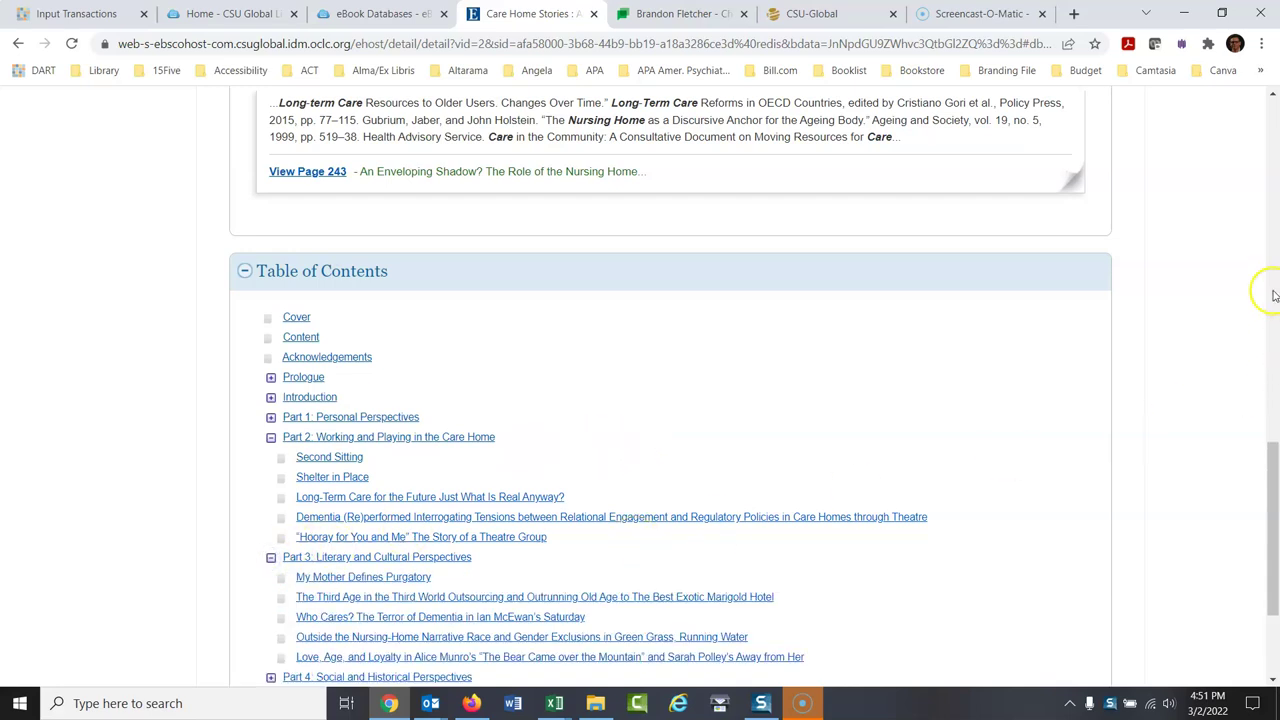
left_click_drag(1275, 465, 1274, 508)
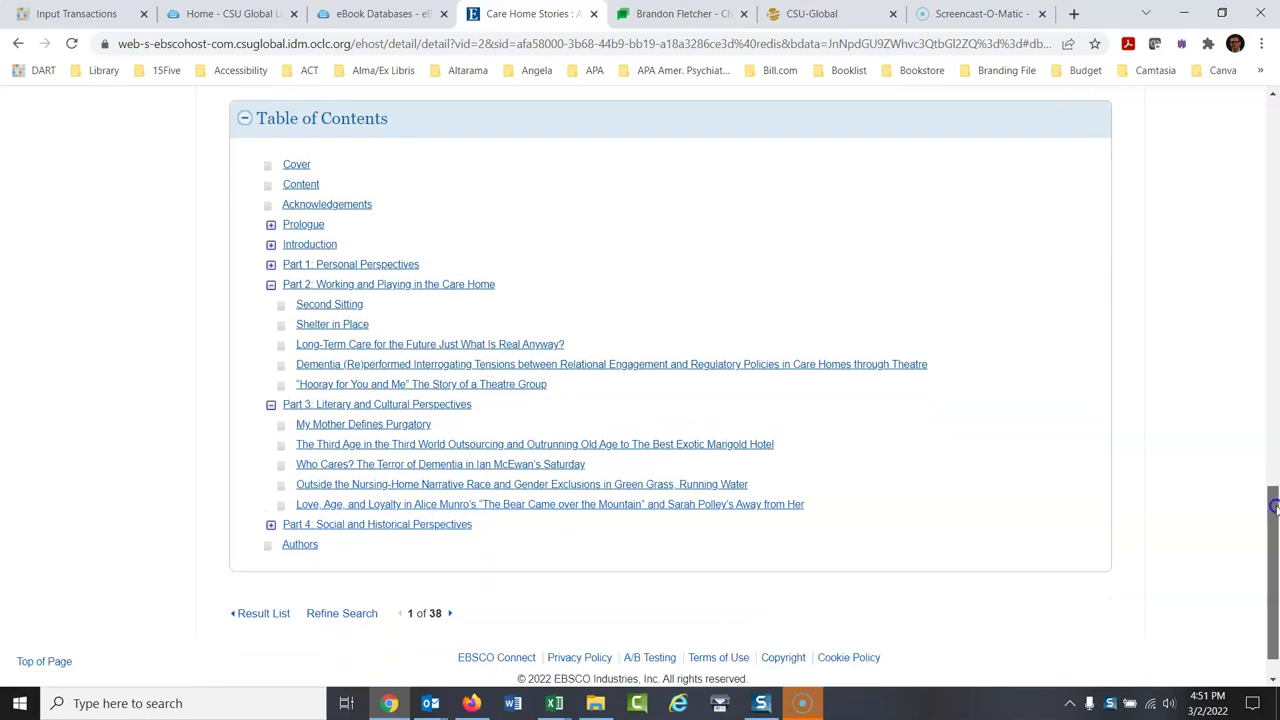
left_click(350, 466)
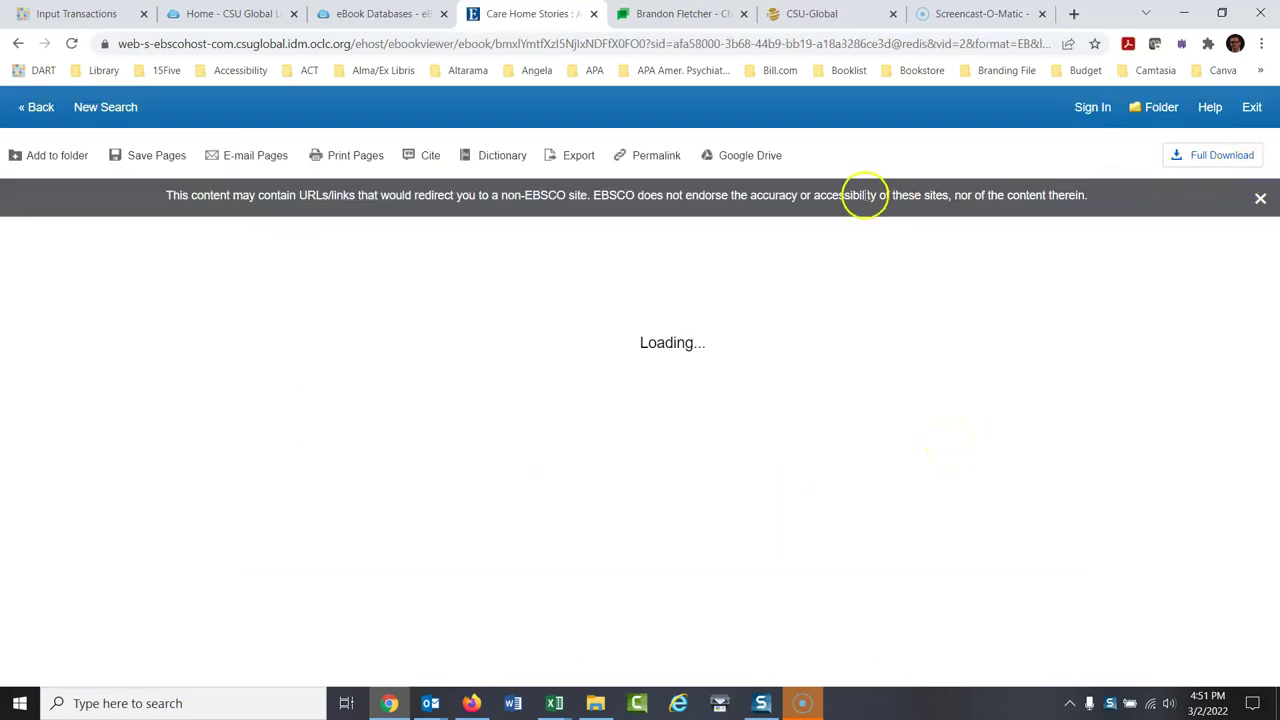
Dismiss the external-links notice, scroll the chapter, and bookmark the page as 'Care Home Stories'
left_click(1260, 199)
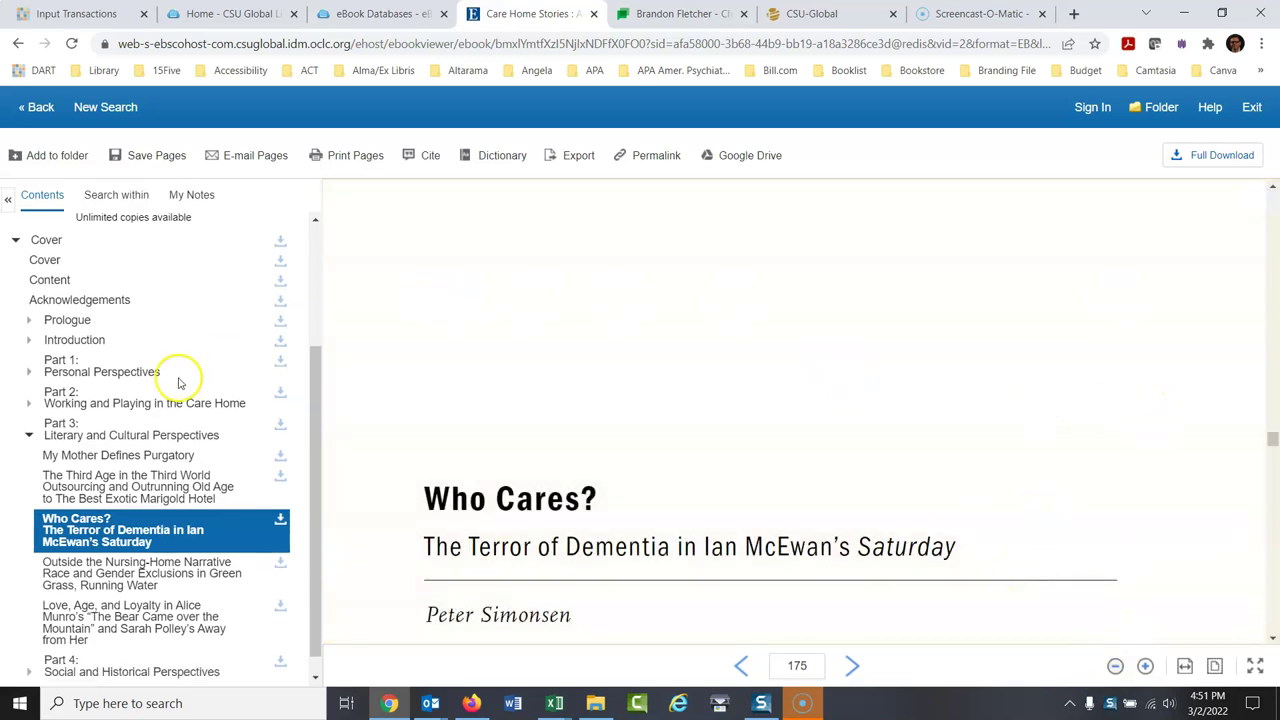
left_click(1272, 638)
left_click_drag(1272, 638, 1272, 640)
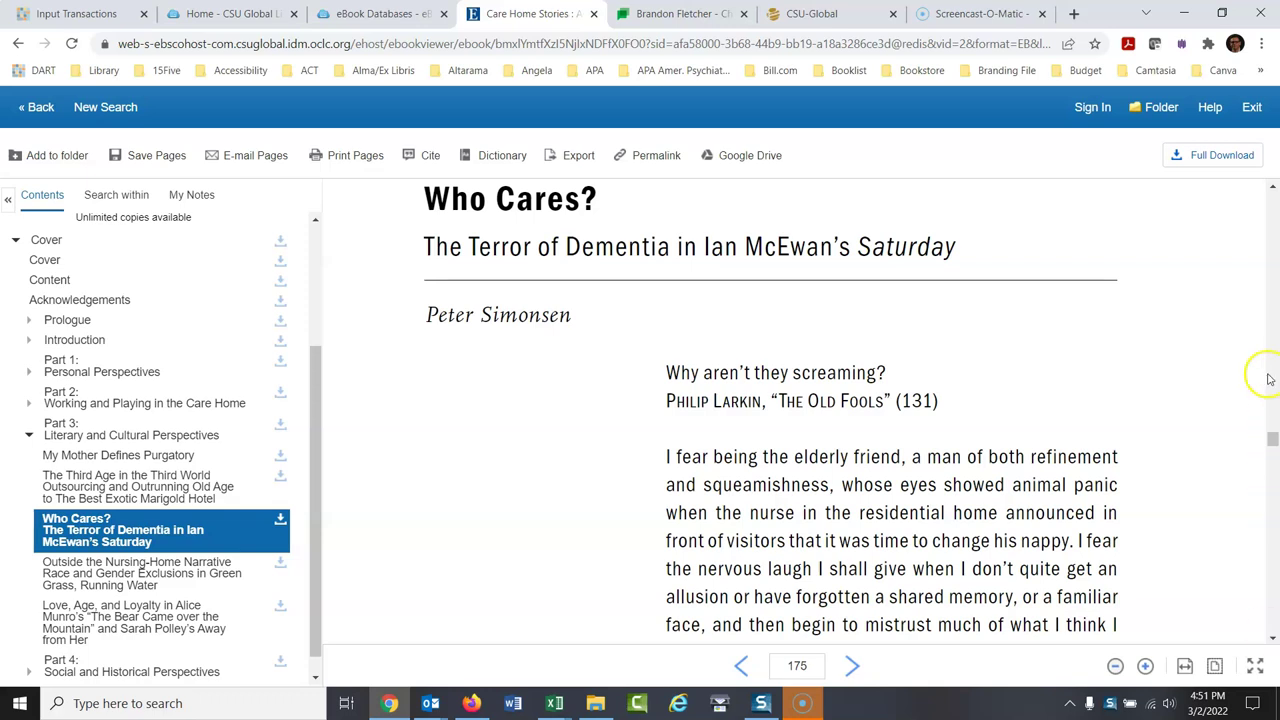
left_click(1272, 188)
left_click_drag(1272, 188, 1272, 188)
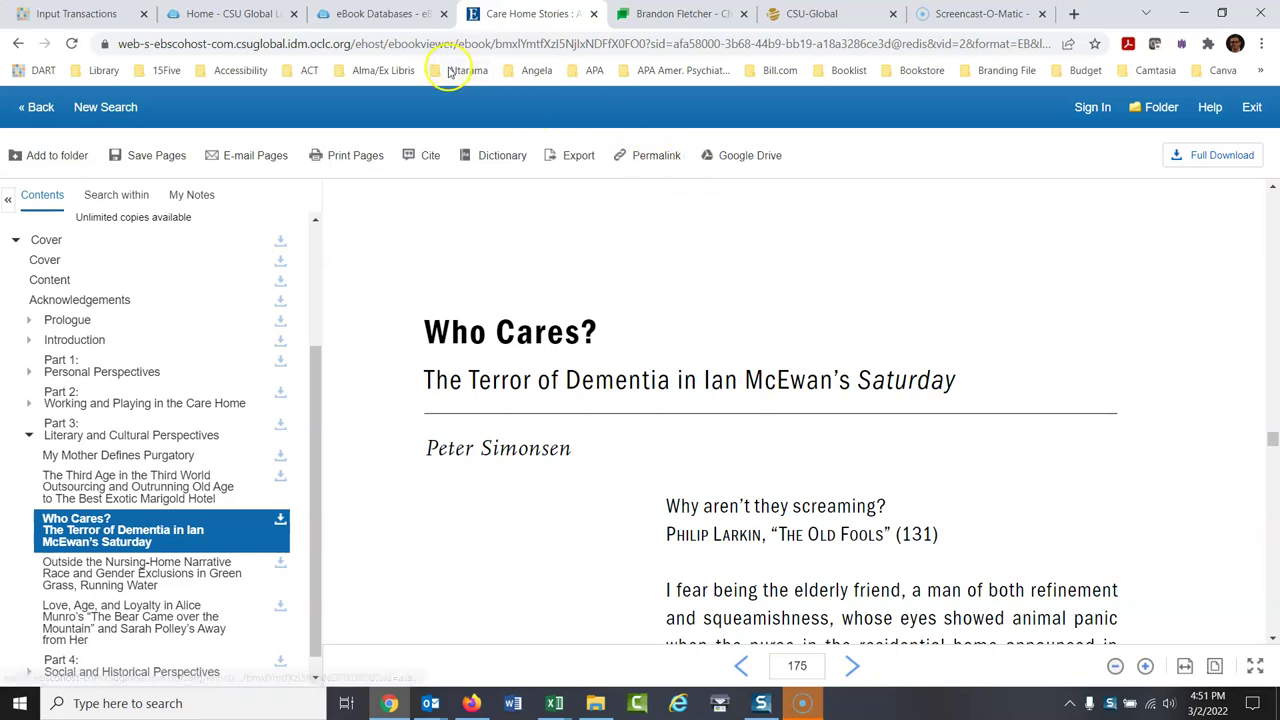
left_click(427, 45)
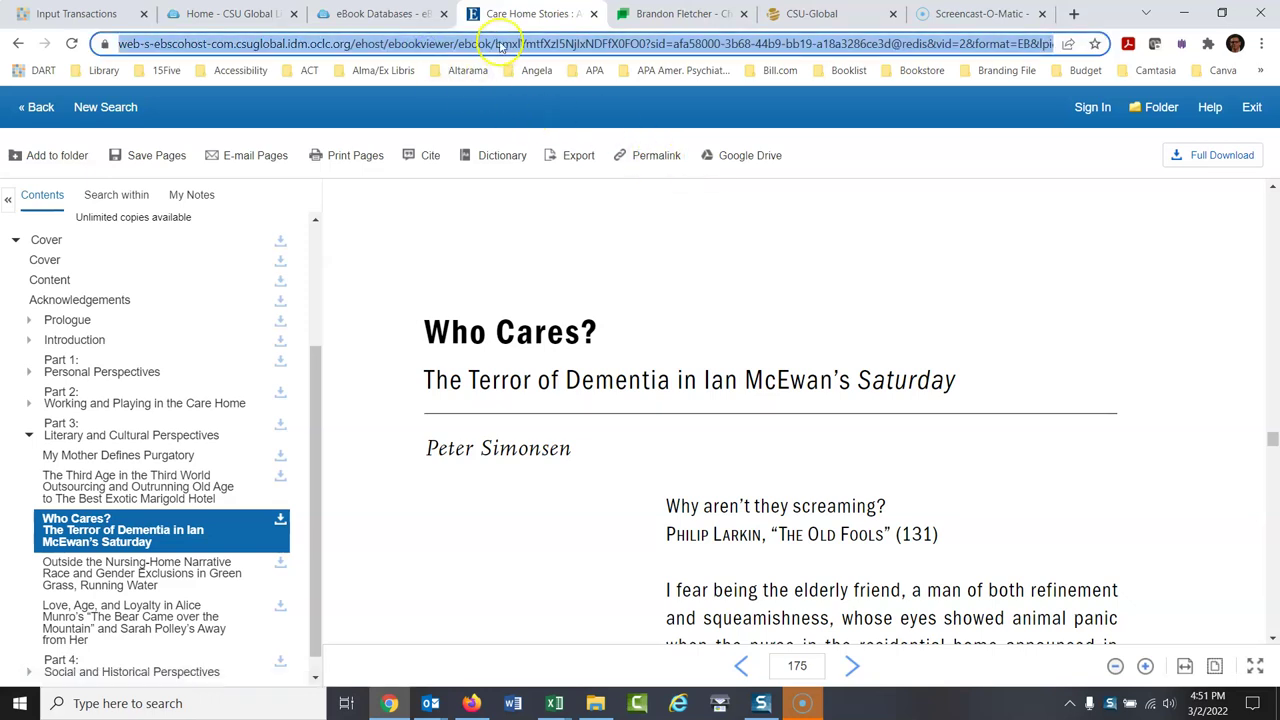
left_click_drag(505, 45, 418, 73)
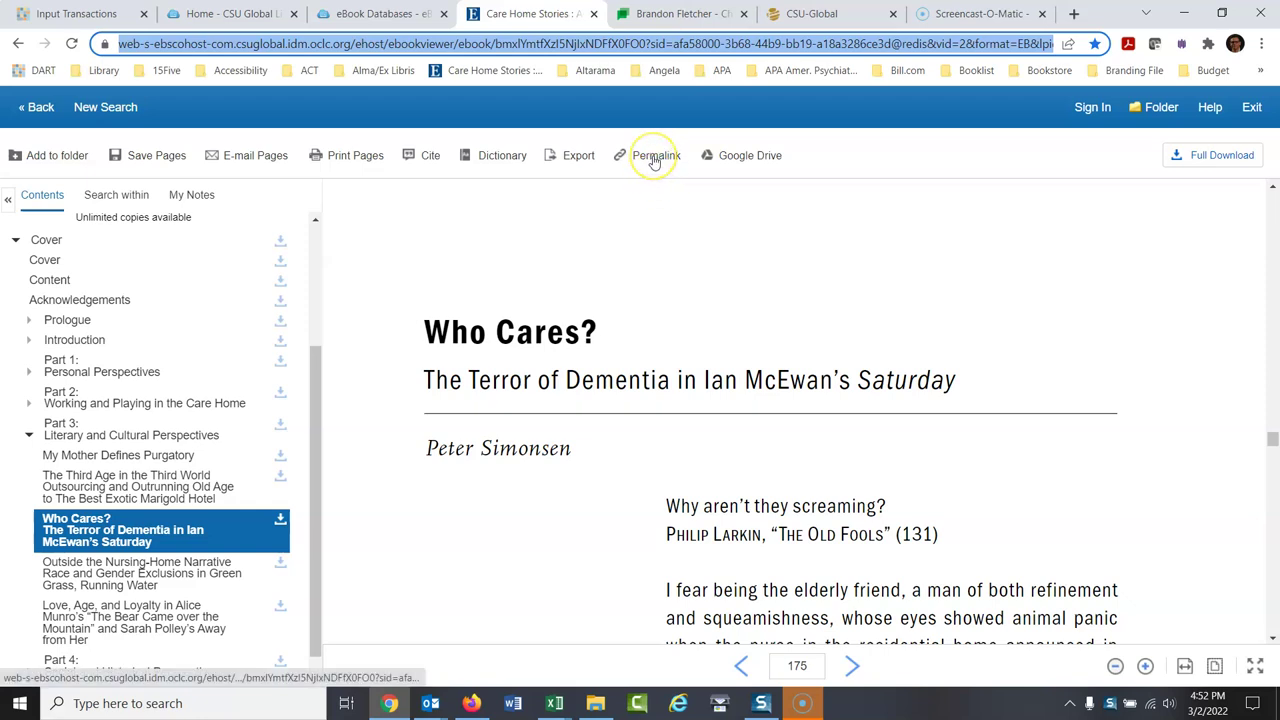
Copy the page-175 permalink and paste it as the Care Home Stories bookmark's URL
left_click(653, 158)
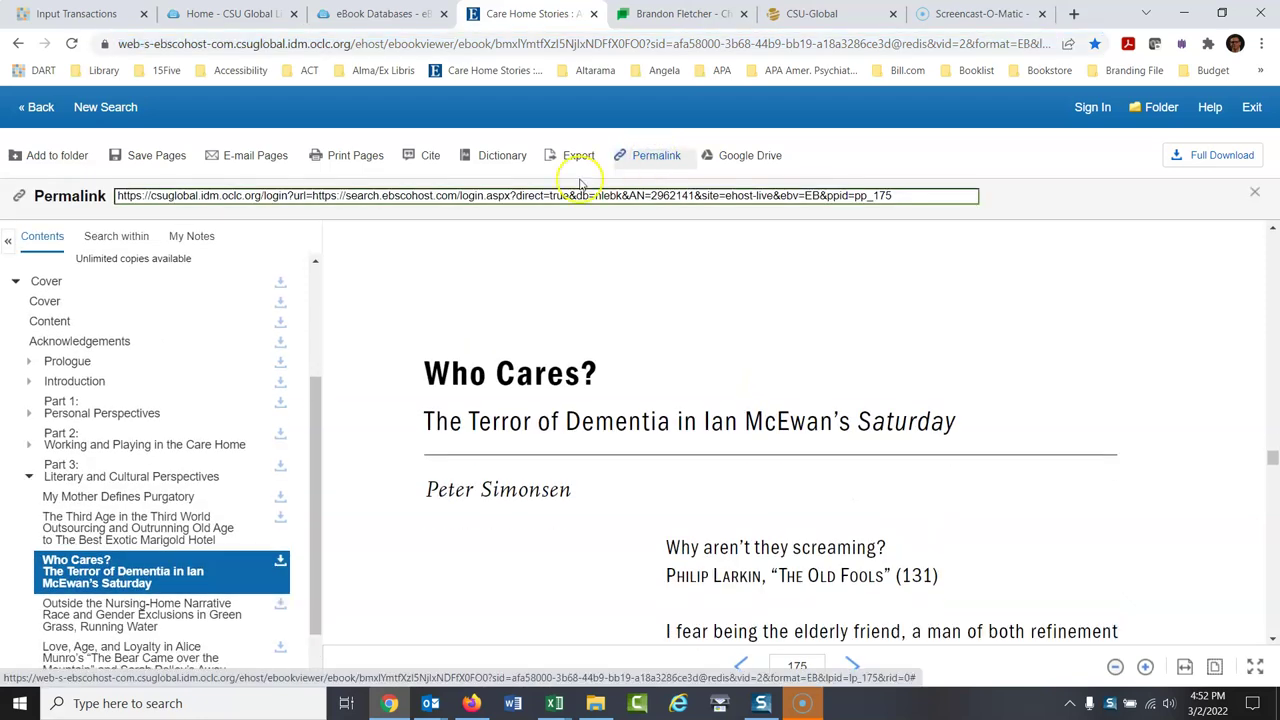
left_click(568, 194)
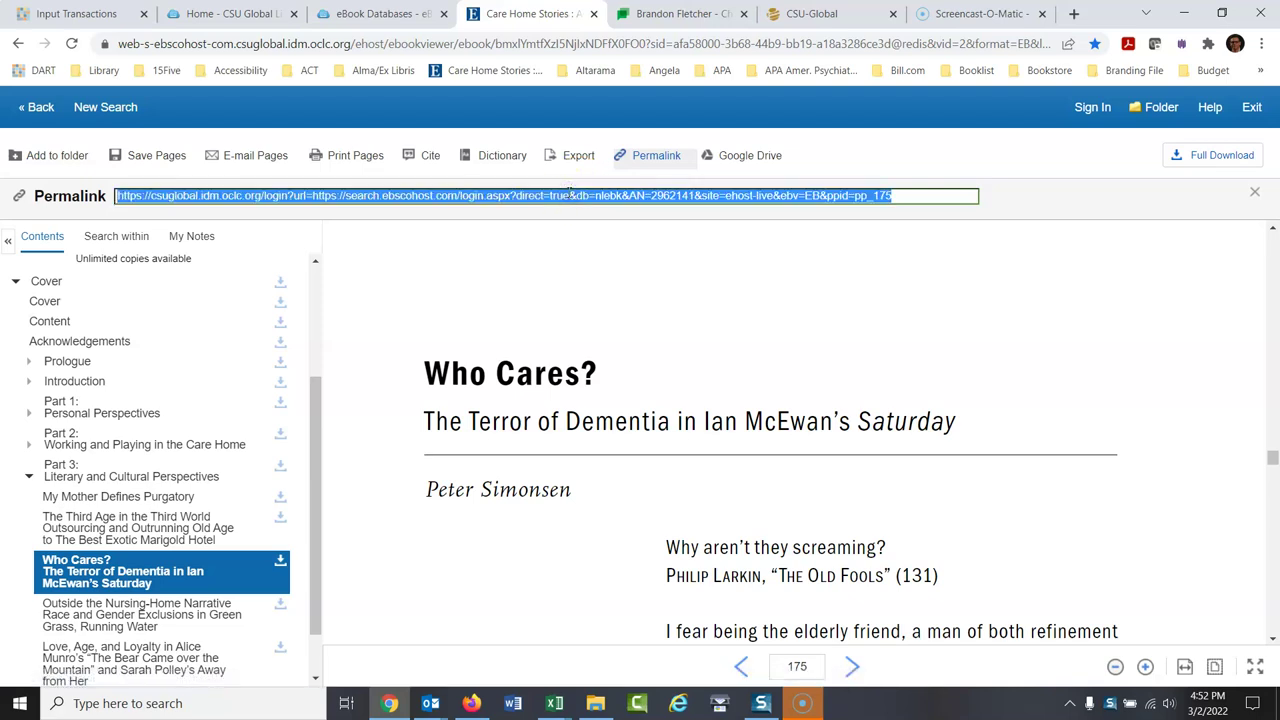
right_click(497, 71)
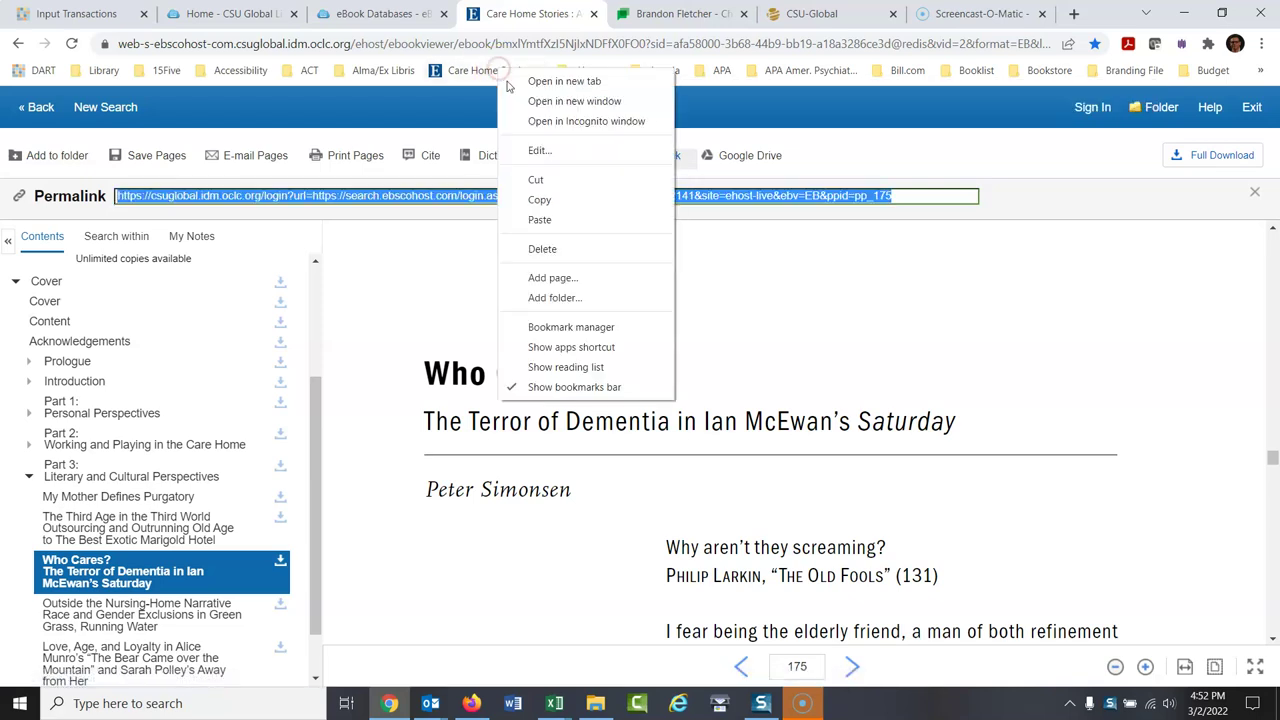
left_click(541, 151)
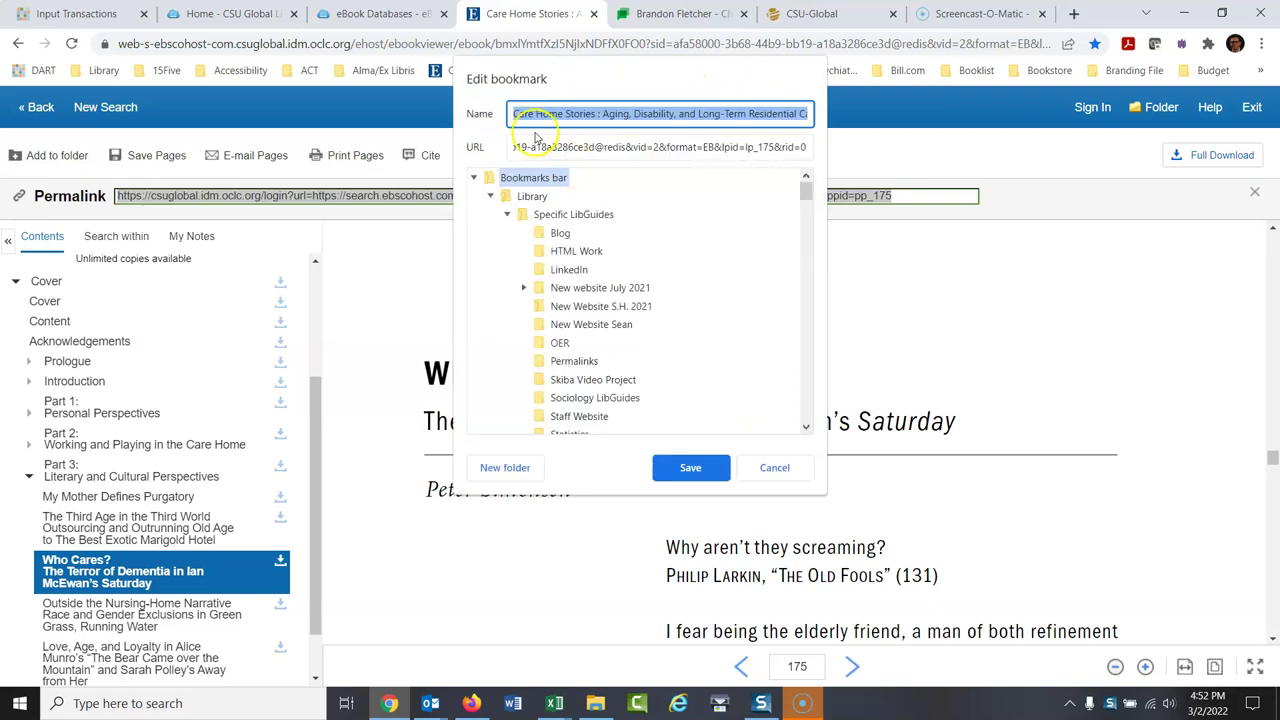
left_click(520, 147)
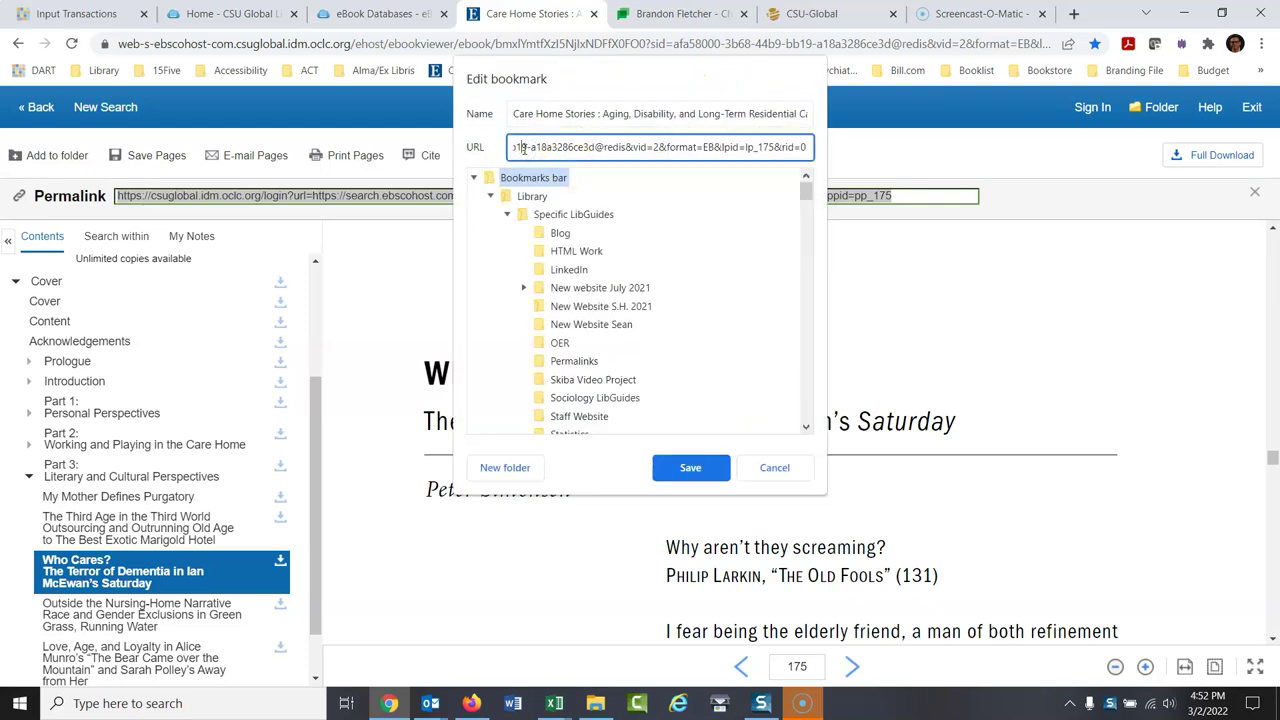
key("Home")
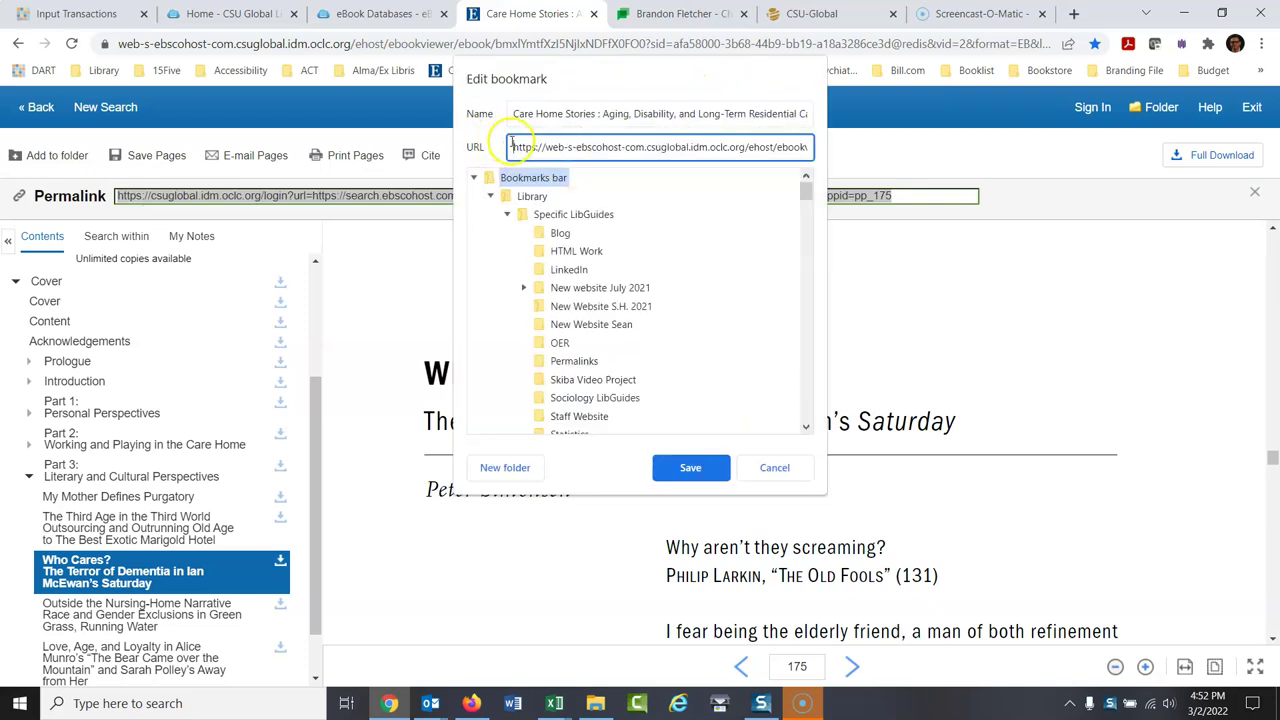
triple_click(513, 144)
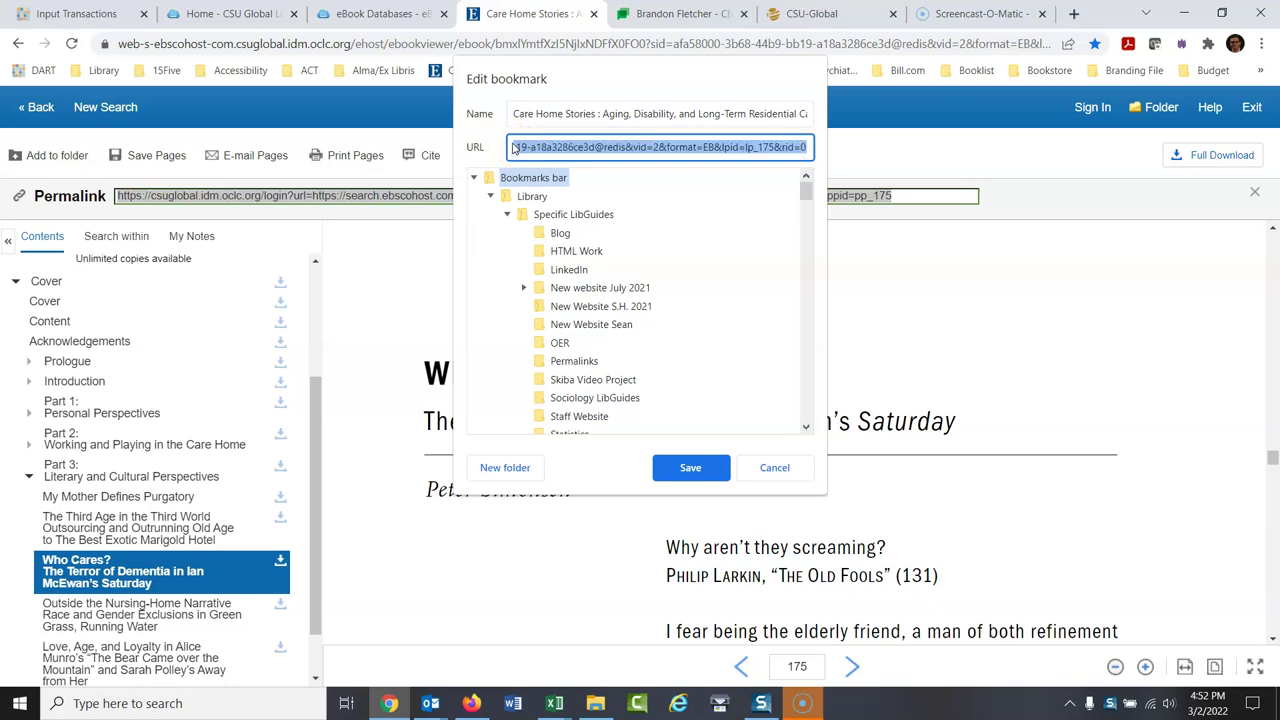
key("ctrl+v")
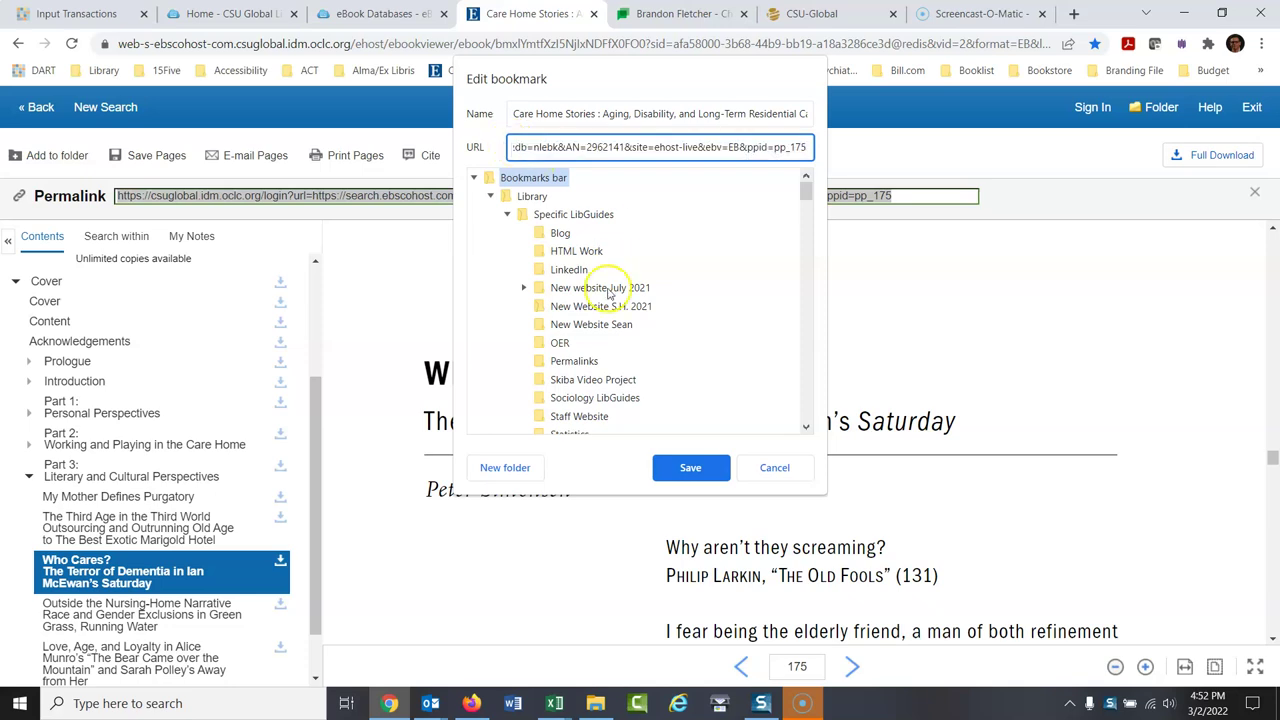
left_click(690, 466)
left_click(948, 346)
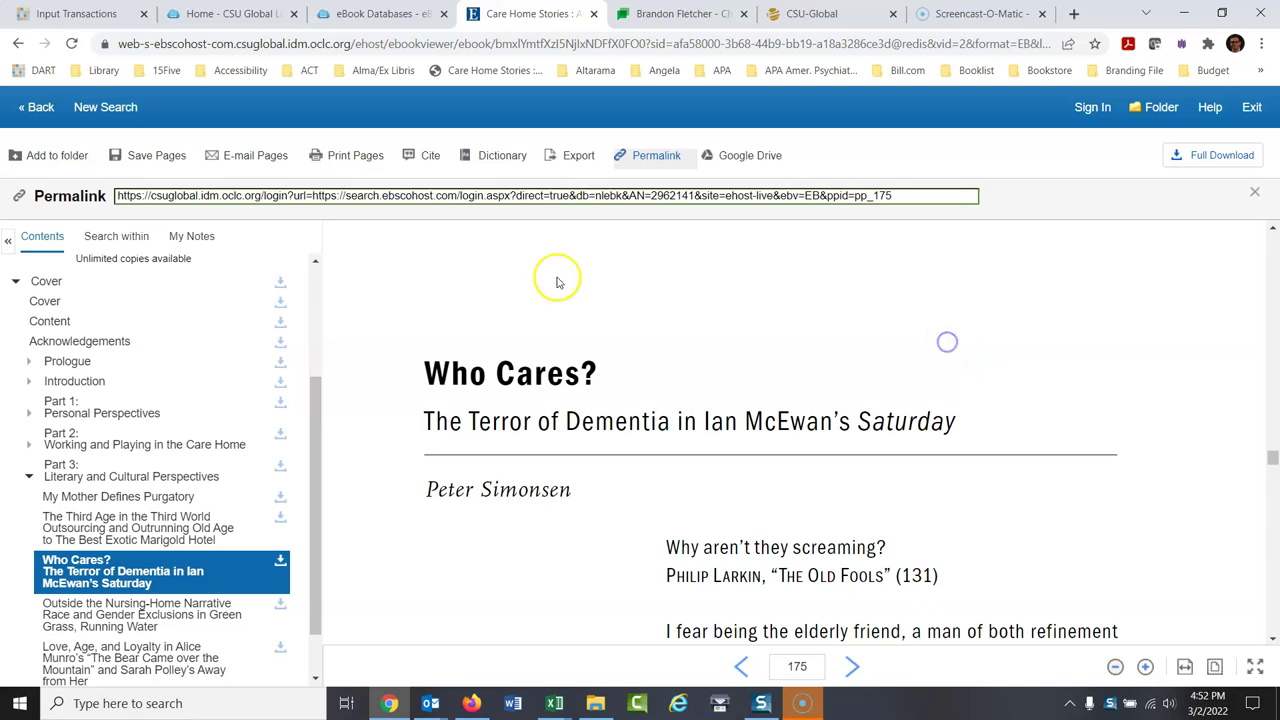
Open the PDF full text, view 'A Place for Dad' at page 53 under Part 1, then return
left_click(42, 114)
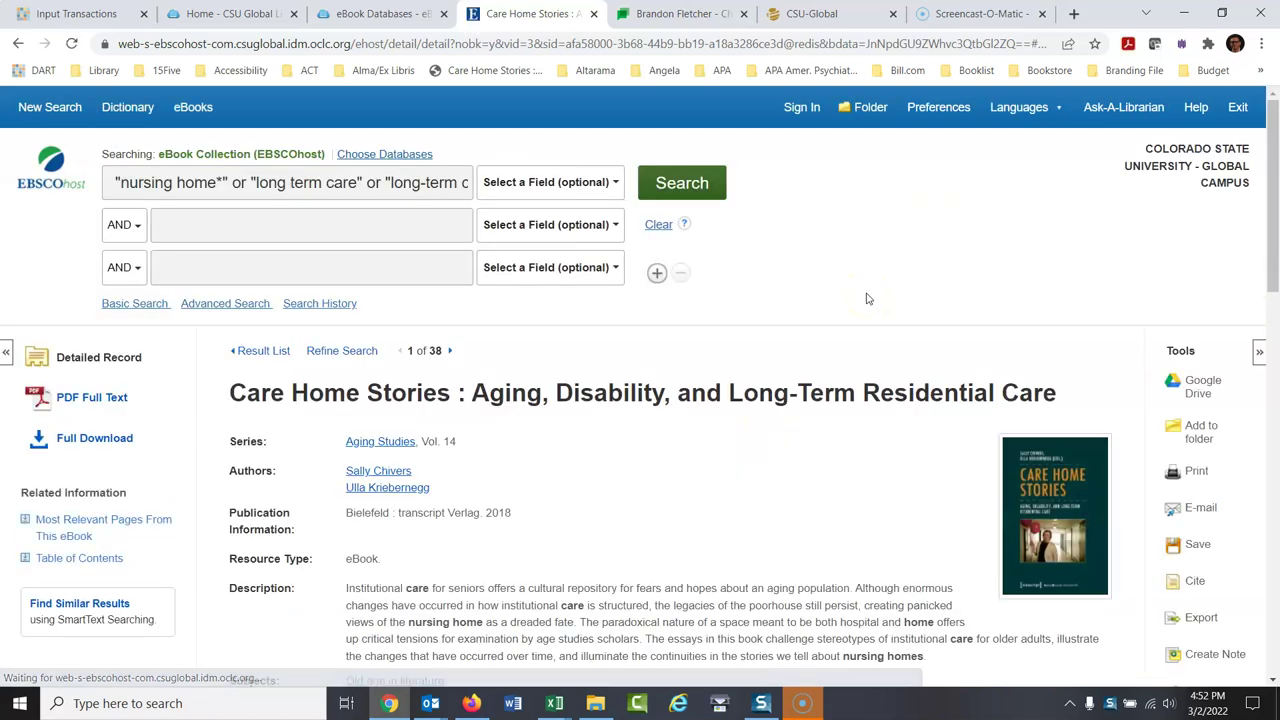
left_click(103, 397)
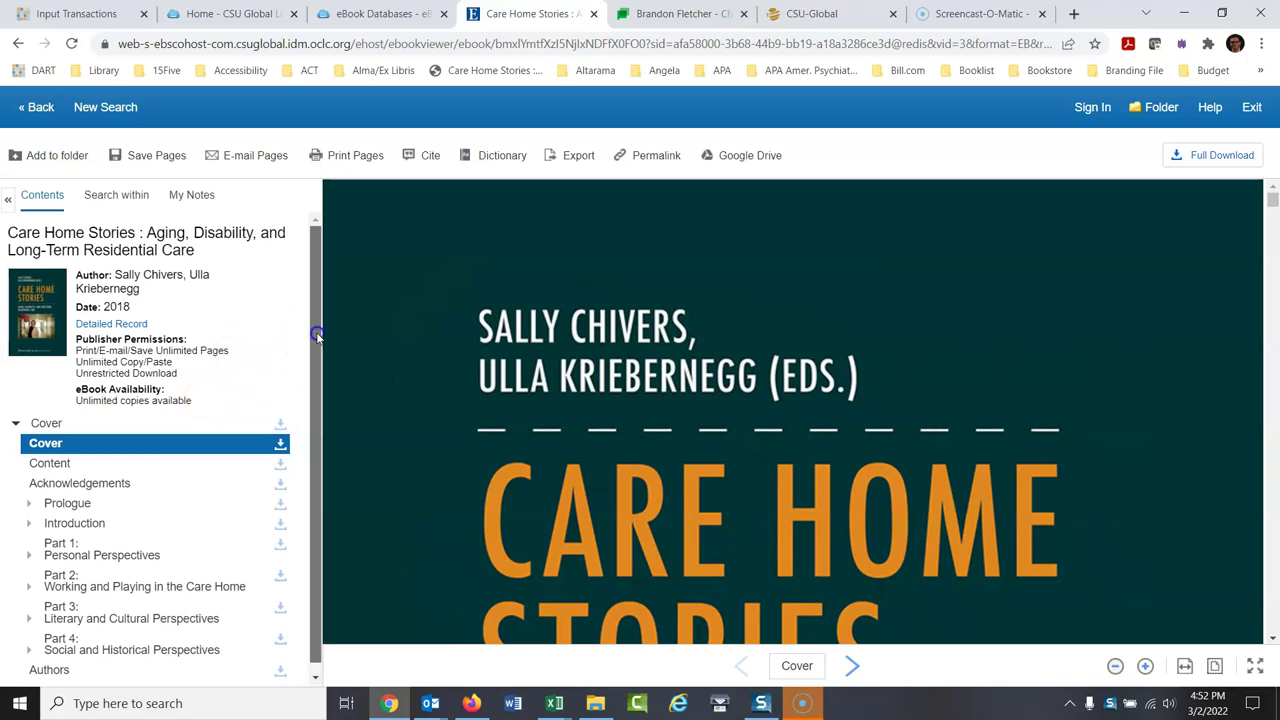
left_click_drag(313, 379, 313, 389)
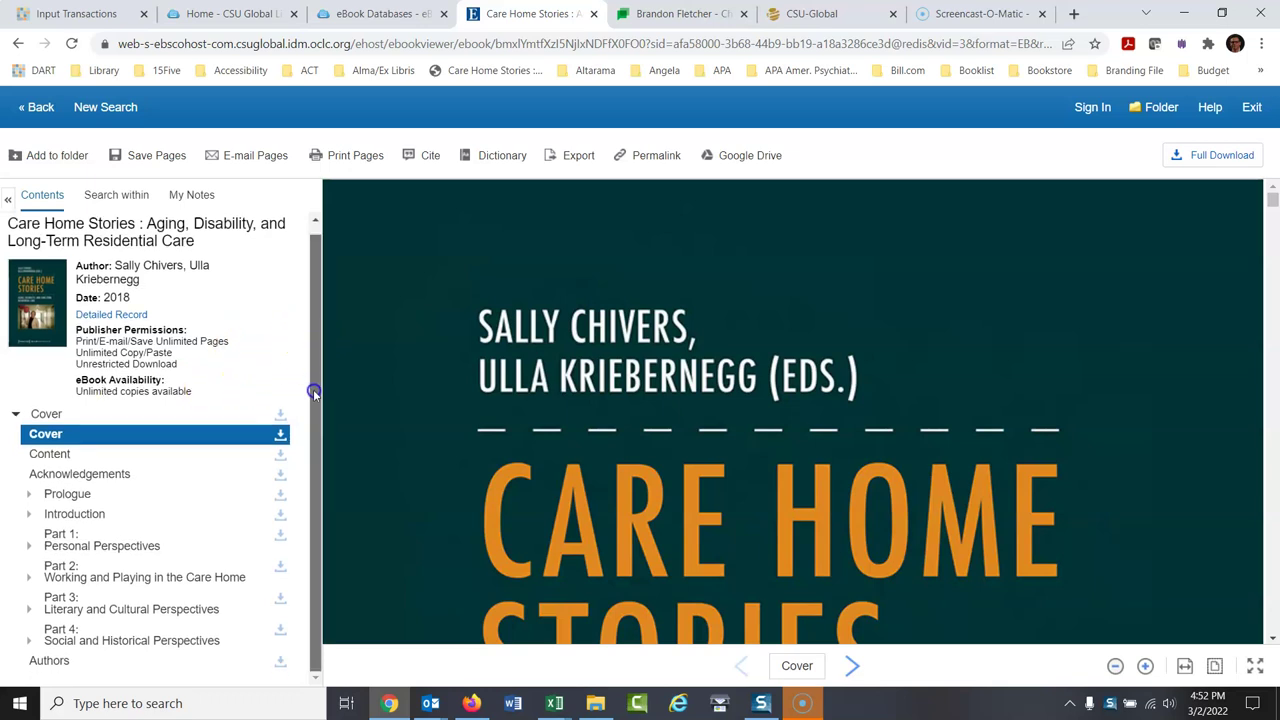
left_click(29, 547)
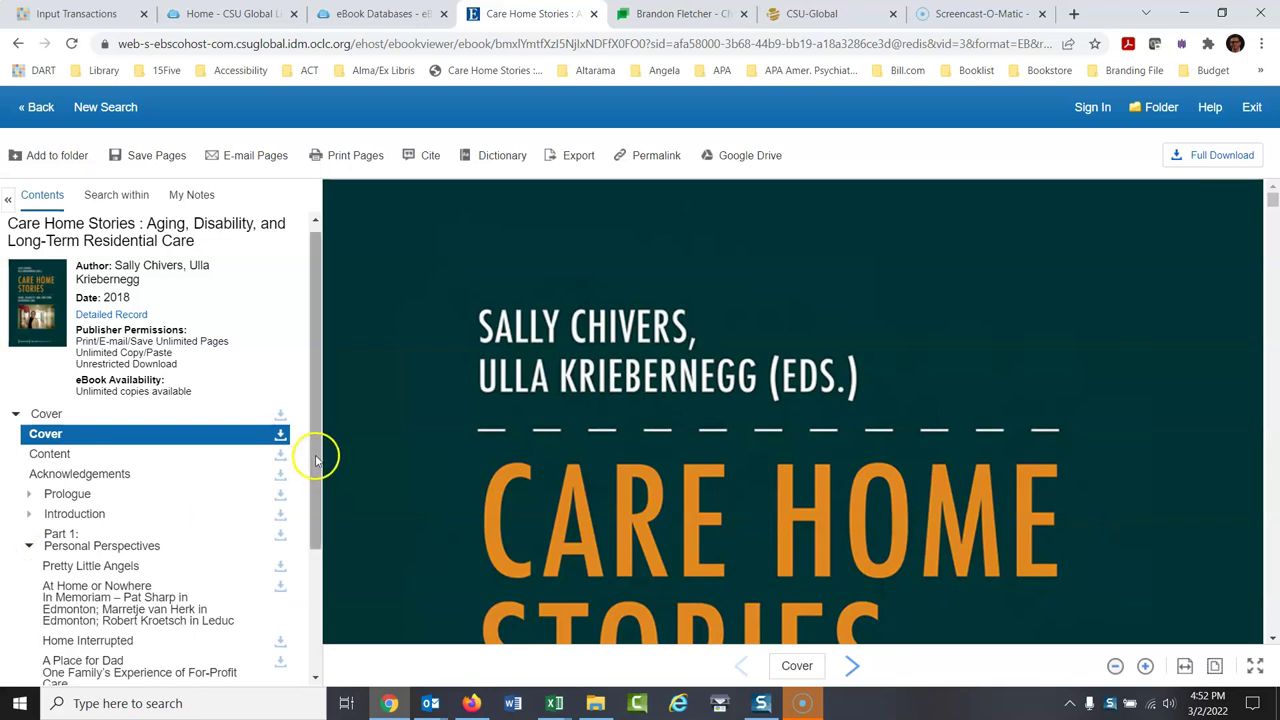
left_click_drag(320, 451, 318, 588)
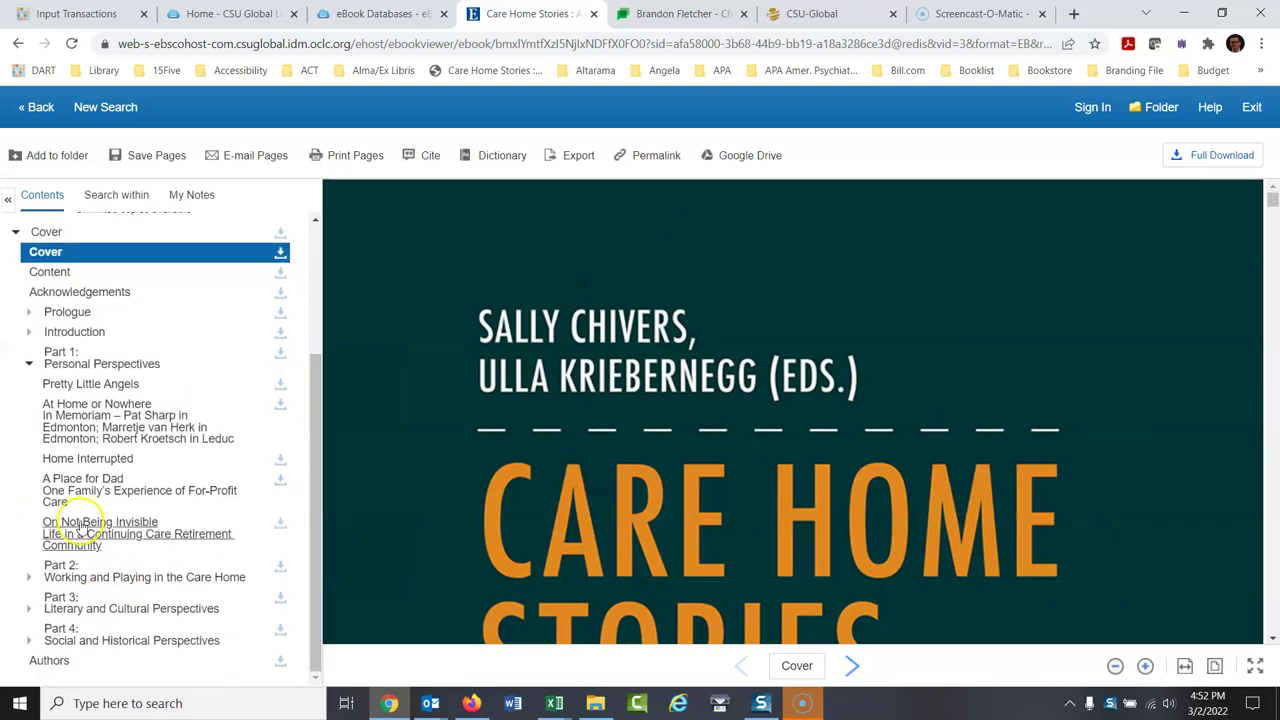
left_click(84, 495)
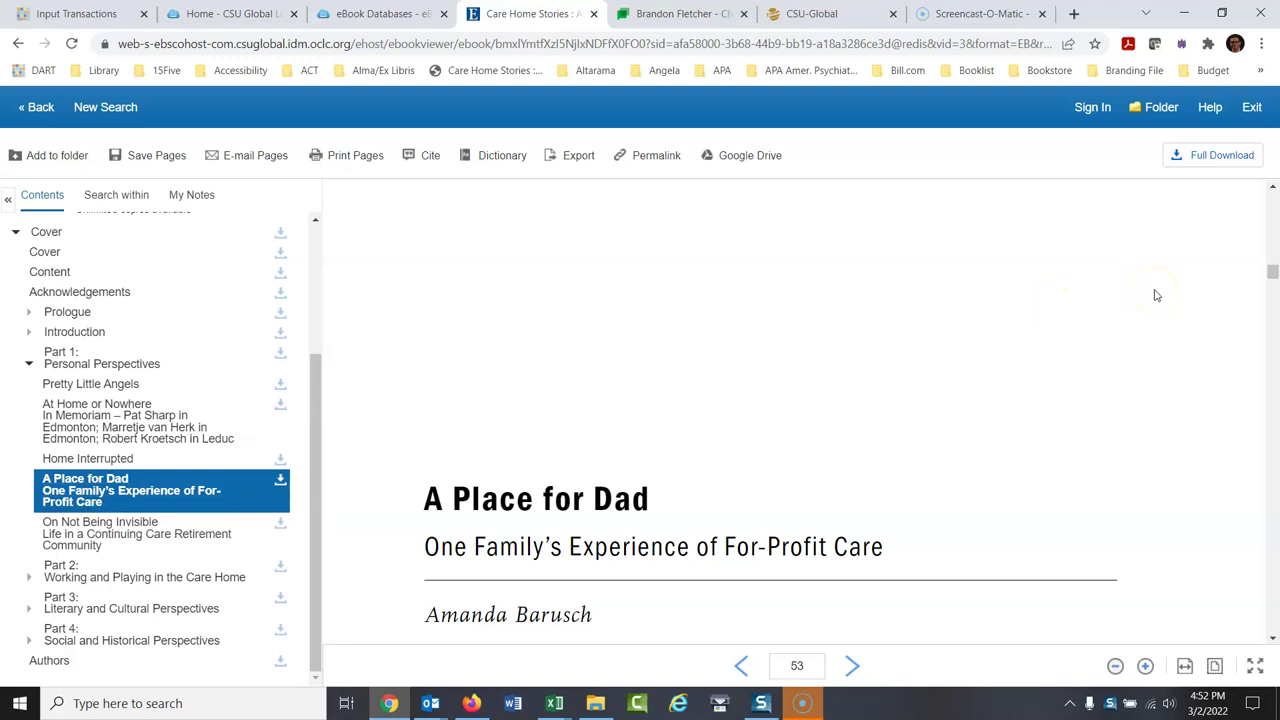
left_click(36, 107)
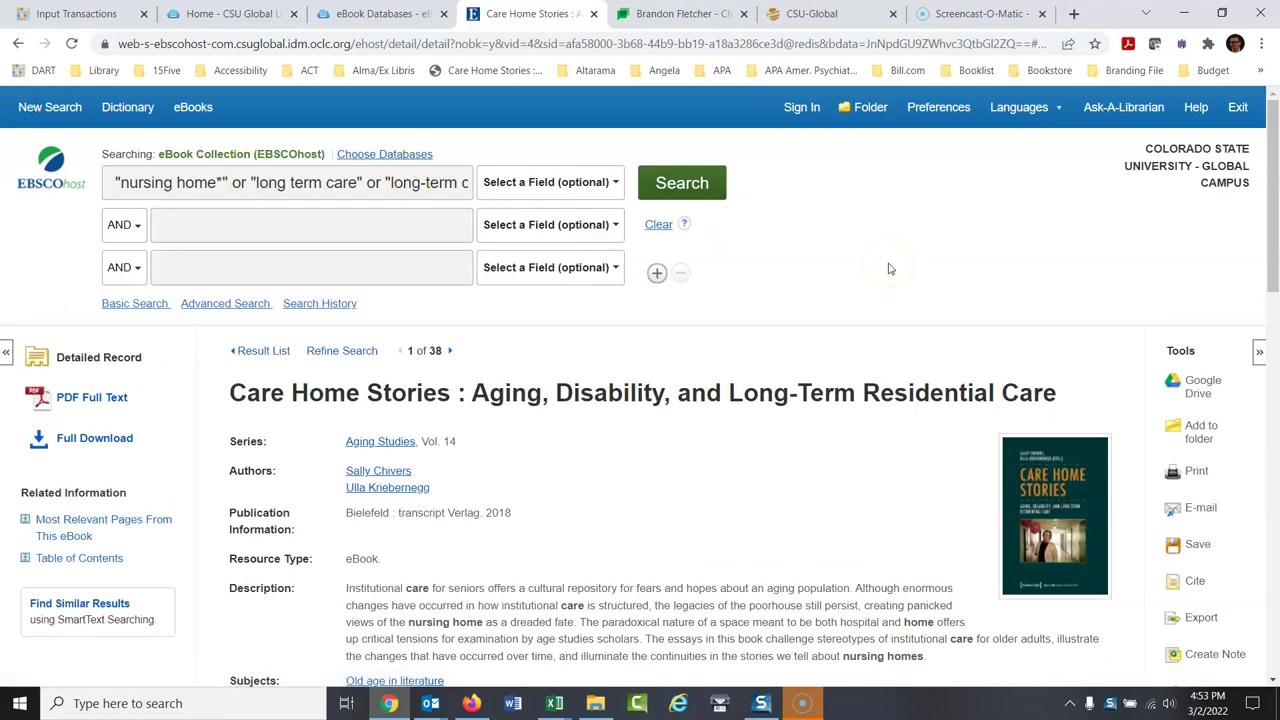
Download the full Care Home Stories ebook in PDF format
left_click(91, 444)
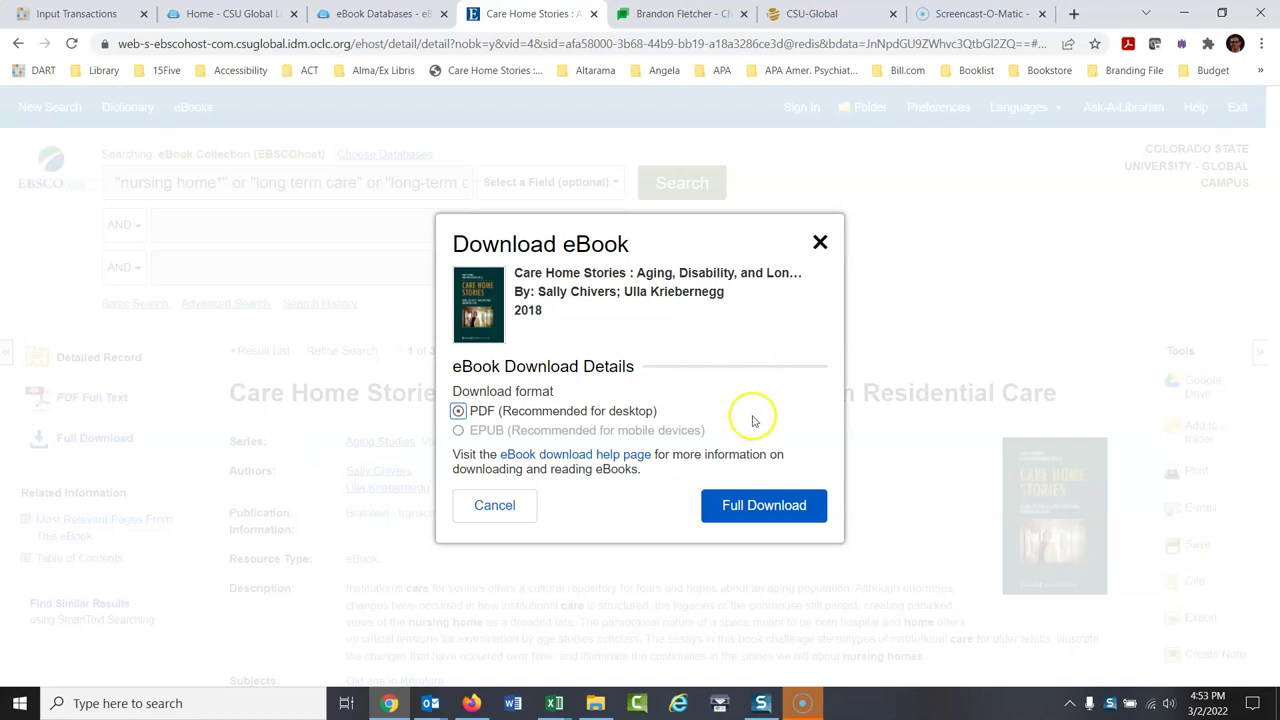
left_click(738, 506)
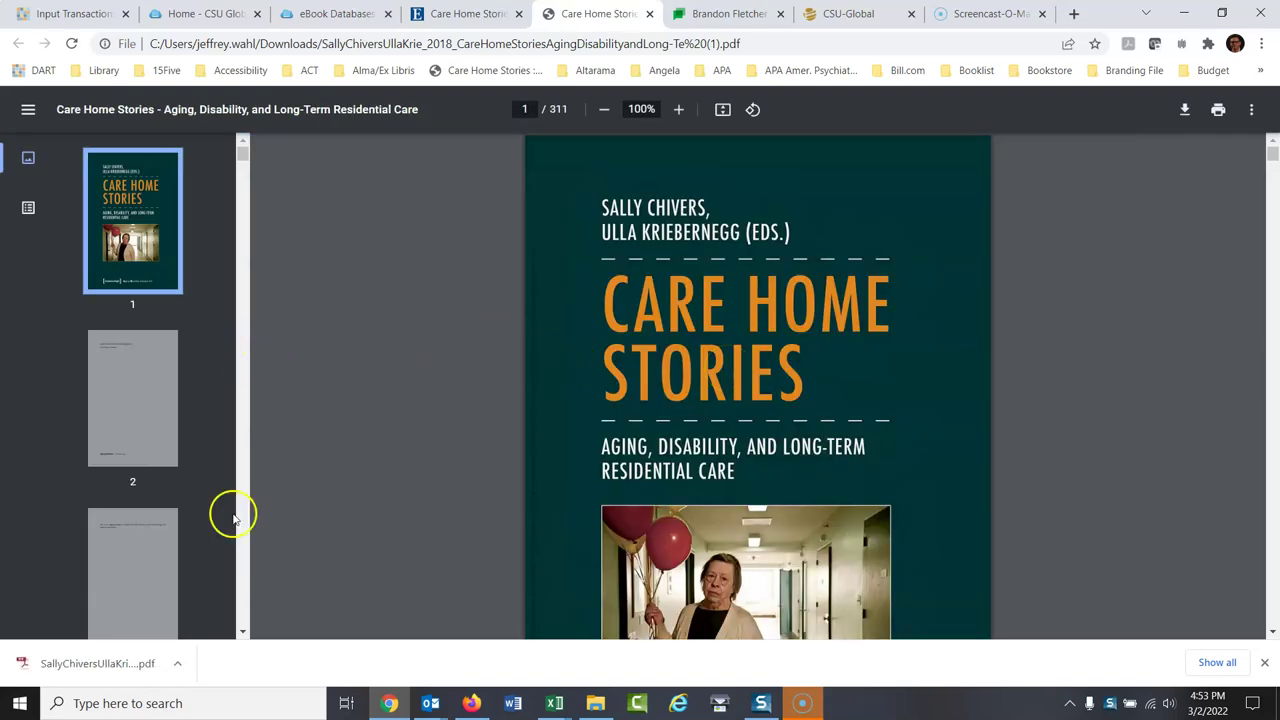
Browse PDF pages 3, 8, 11 and 10 (Acknowledgements), then return to the EBSCO record
left_click(242, 630)
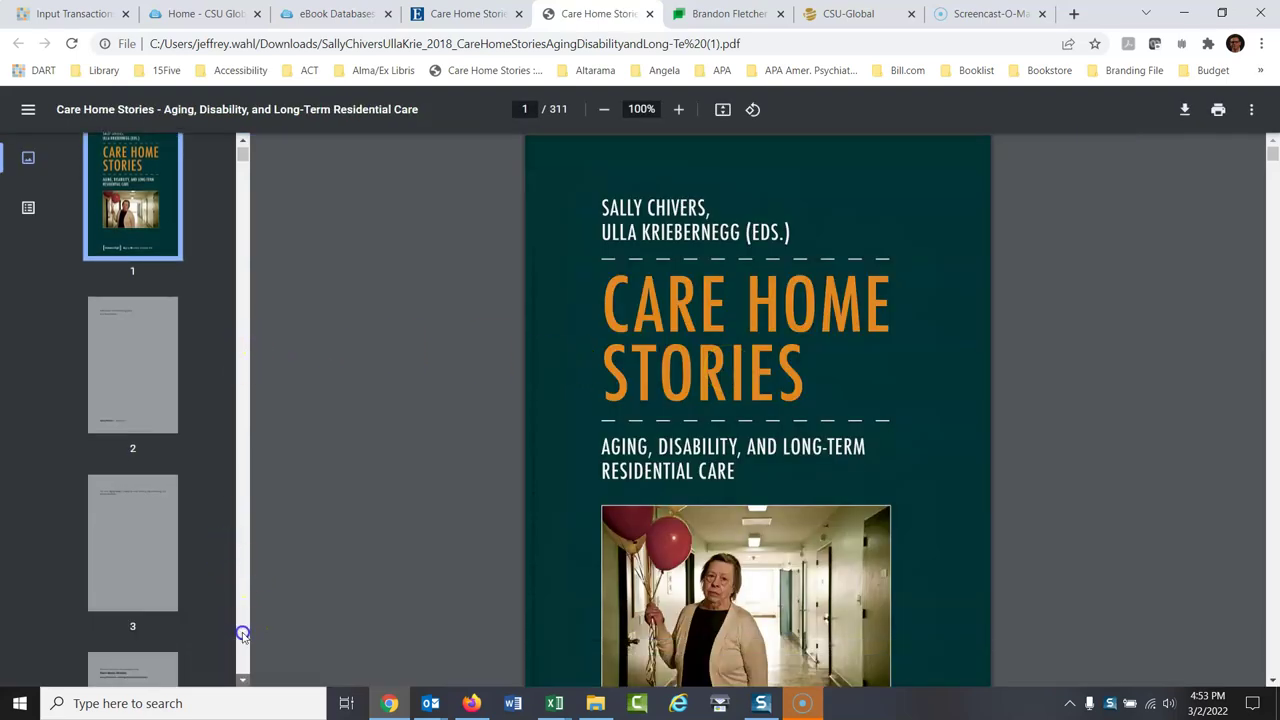
left_click(112, 546)
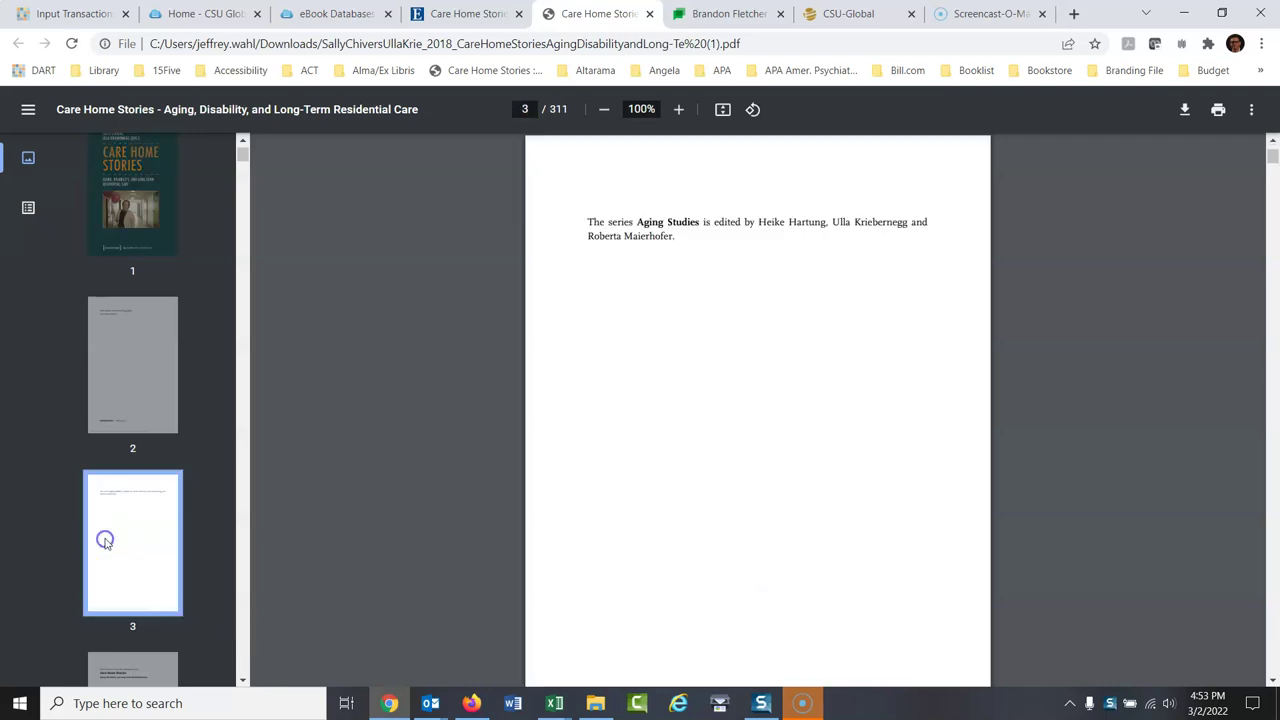
left_click(241, 681)
left_click(241, 681)
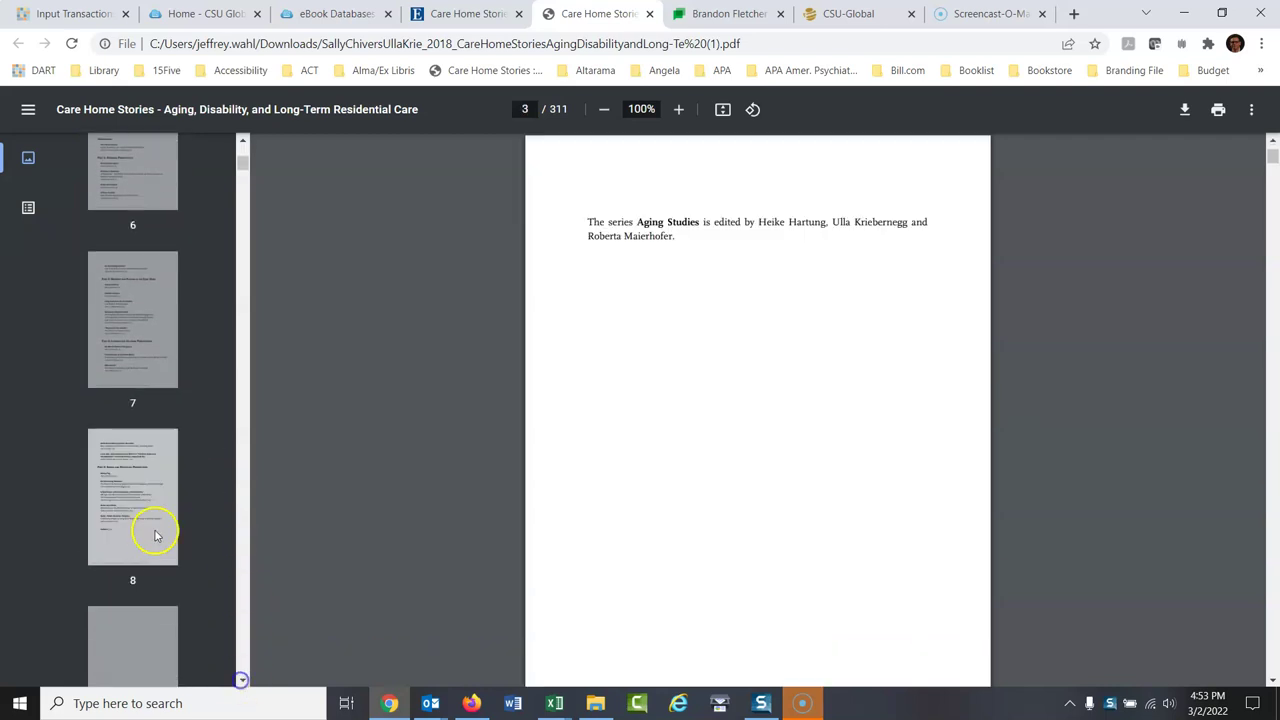
left_click(139, 507)
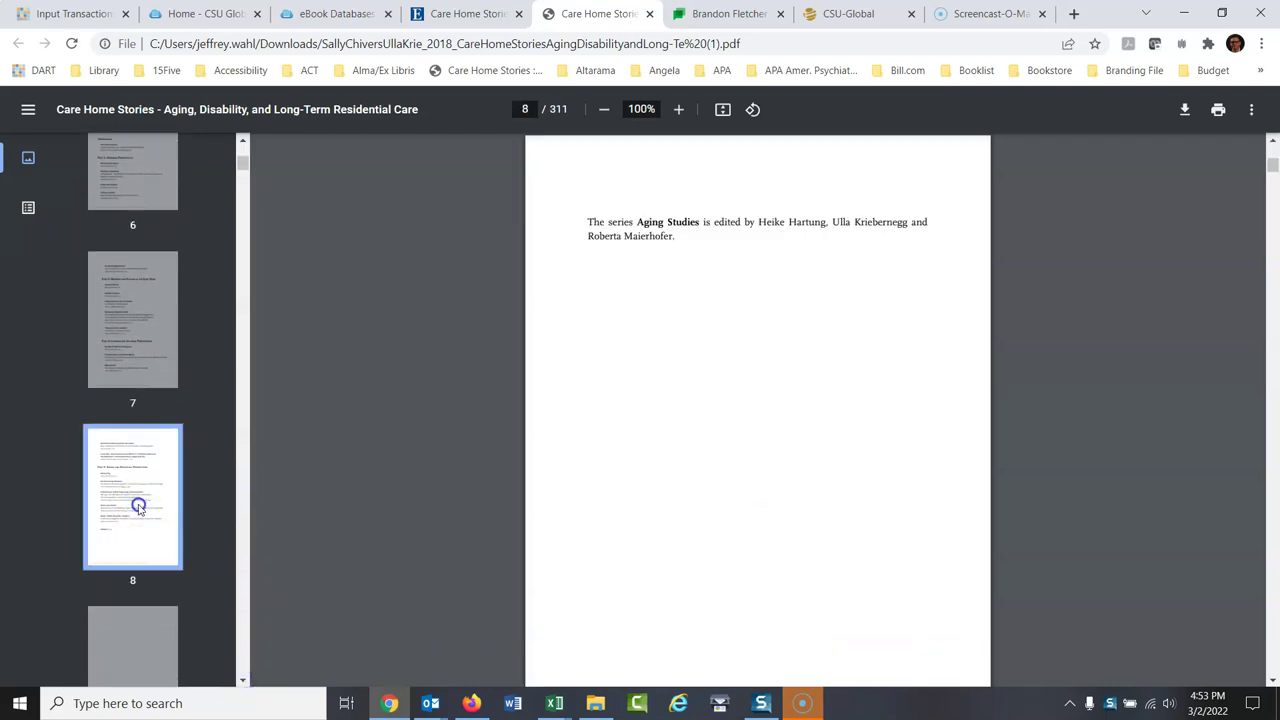
left_click(243, 681)
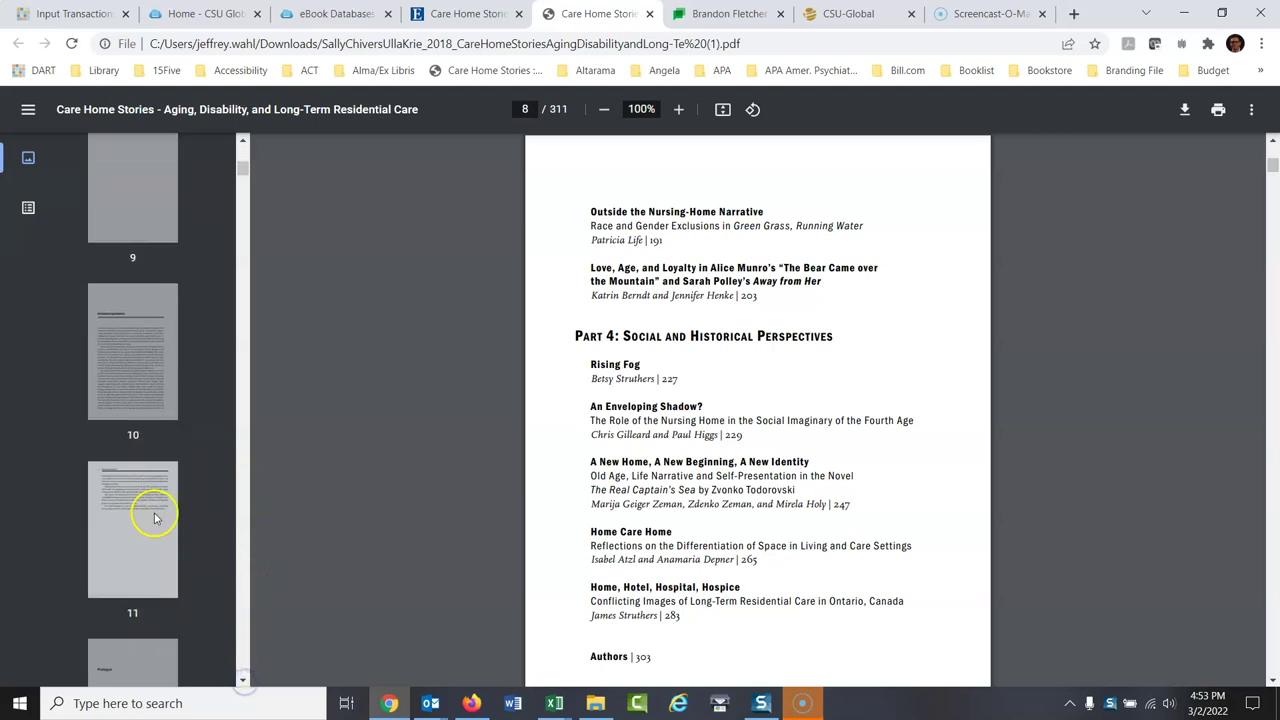
left_click(153, 513)
left_click(157, 344)
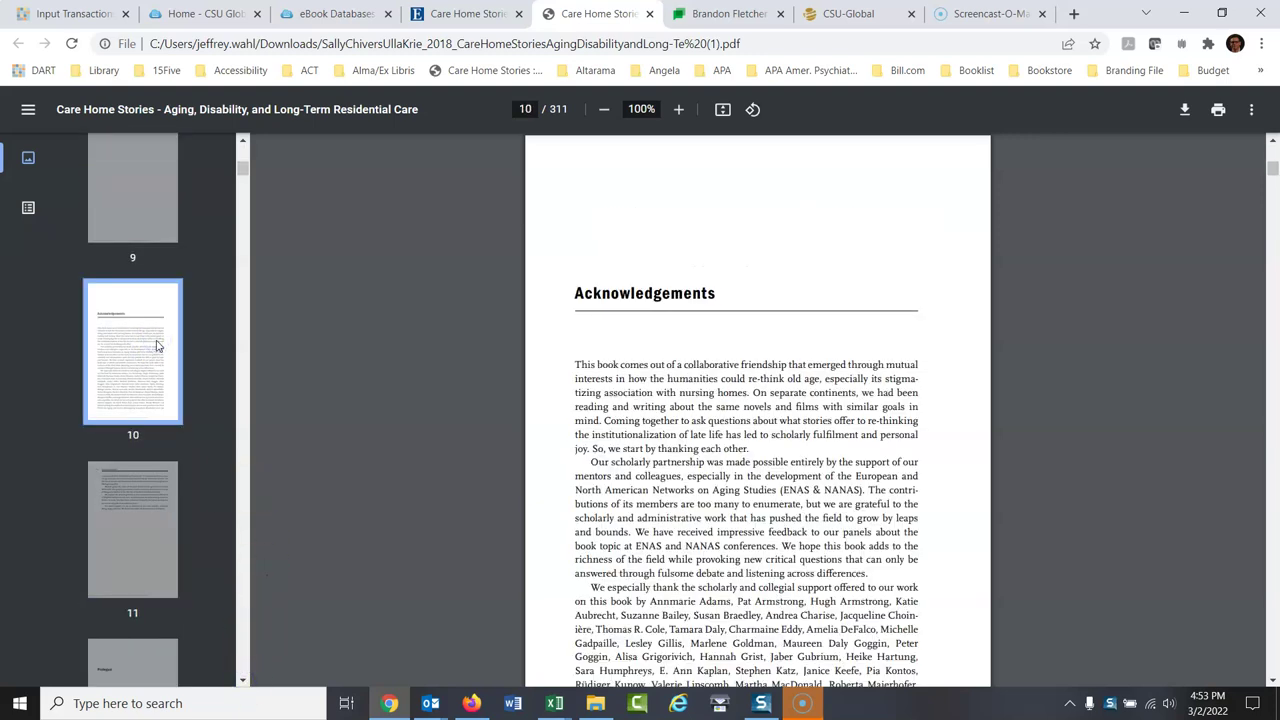
left_click(468, 16)
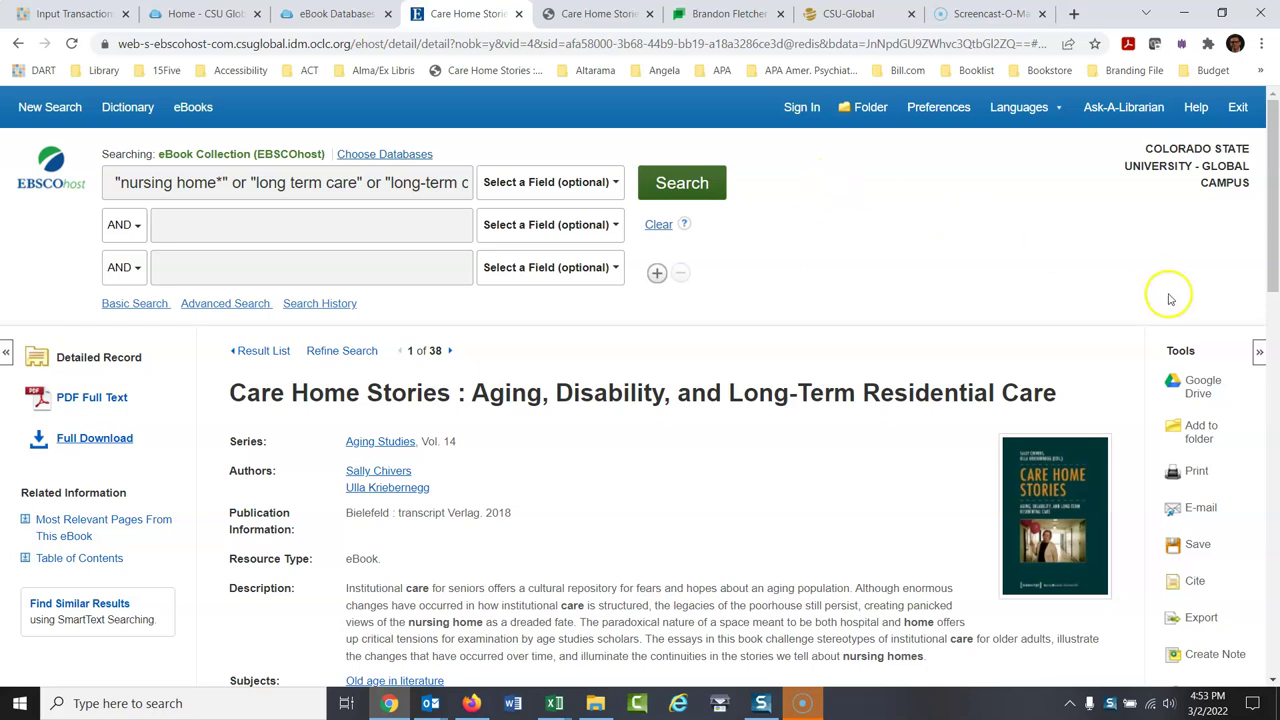
Add Care Home Stories to the folder, check the folder contents, and go to the Sign In page
left_click(1196, 430)
left_click(866, 108)
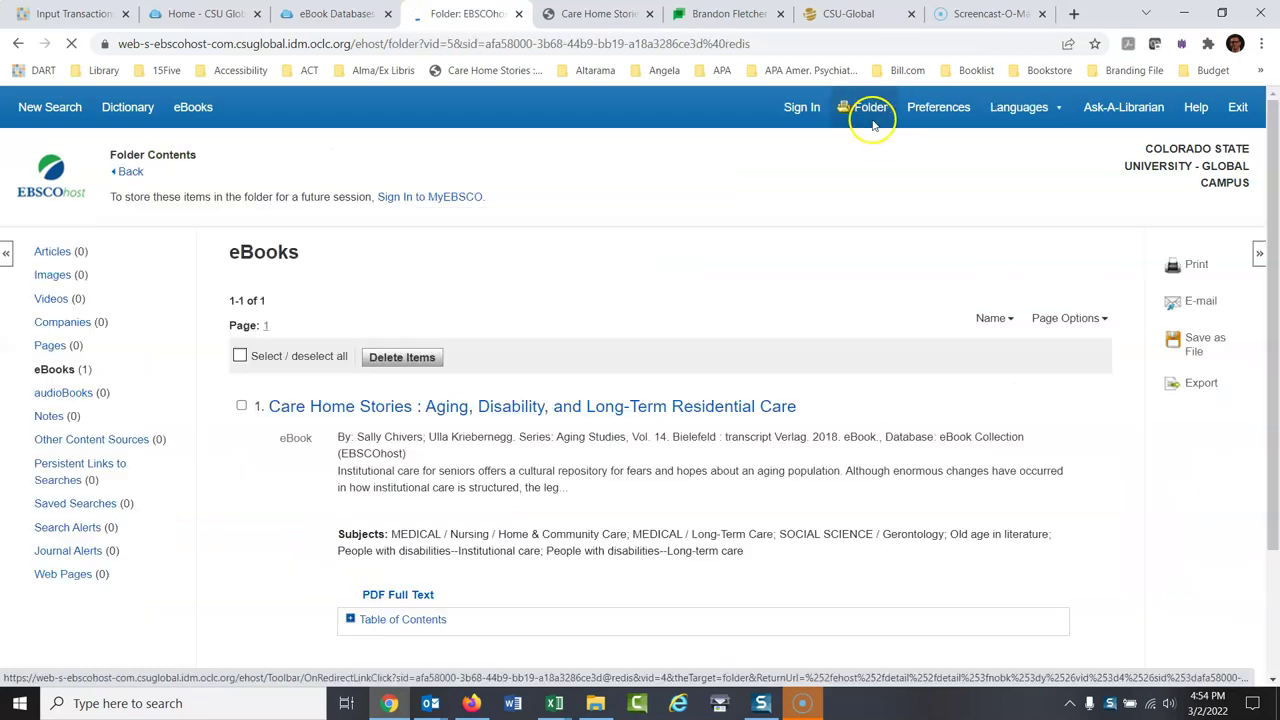
left_click(131, 173)
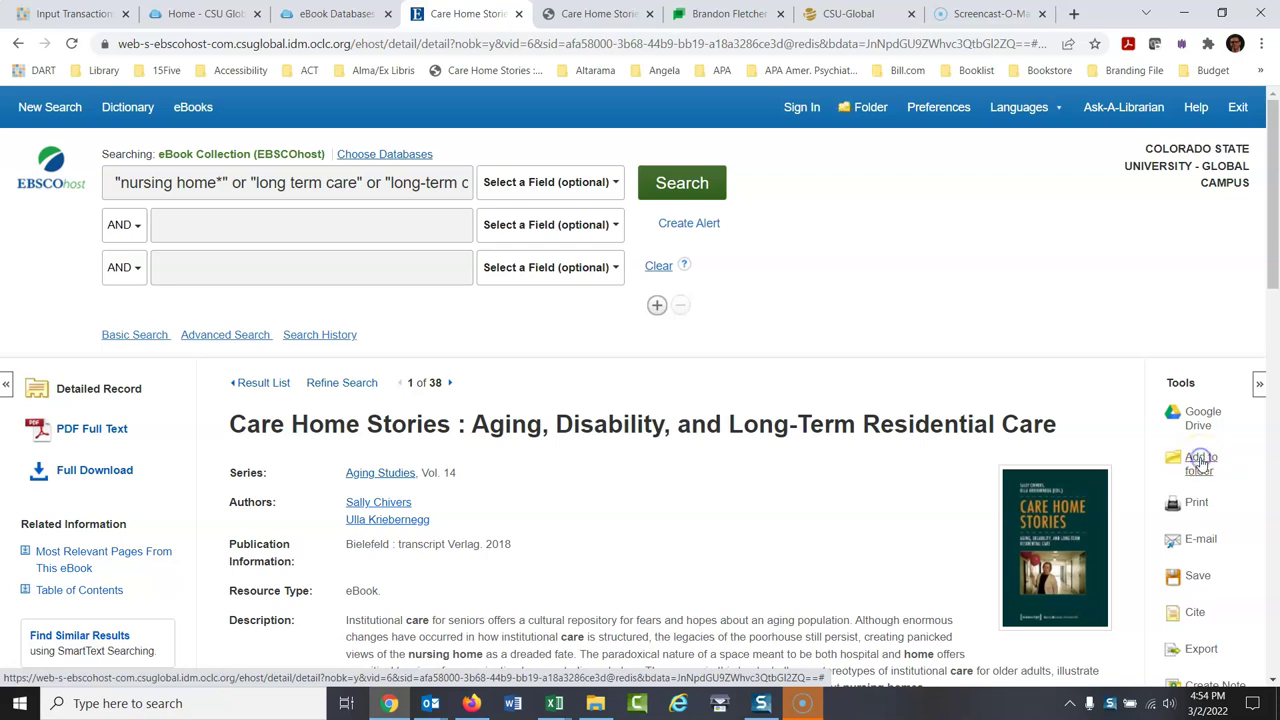
left_click(1203, 463)
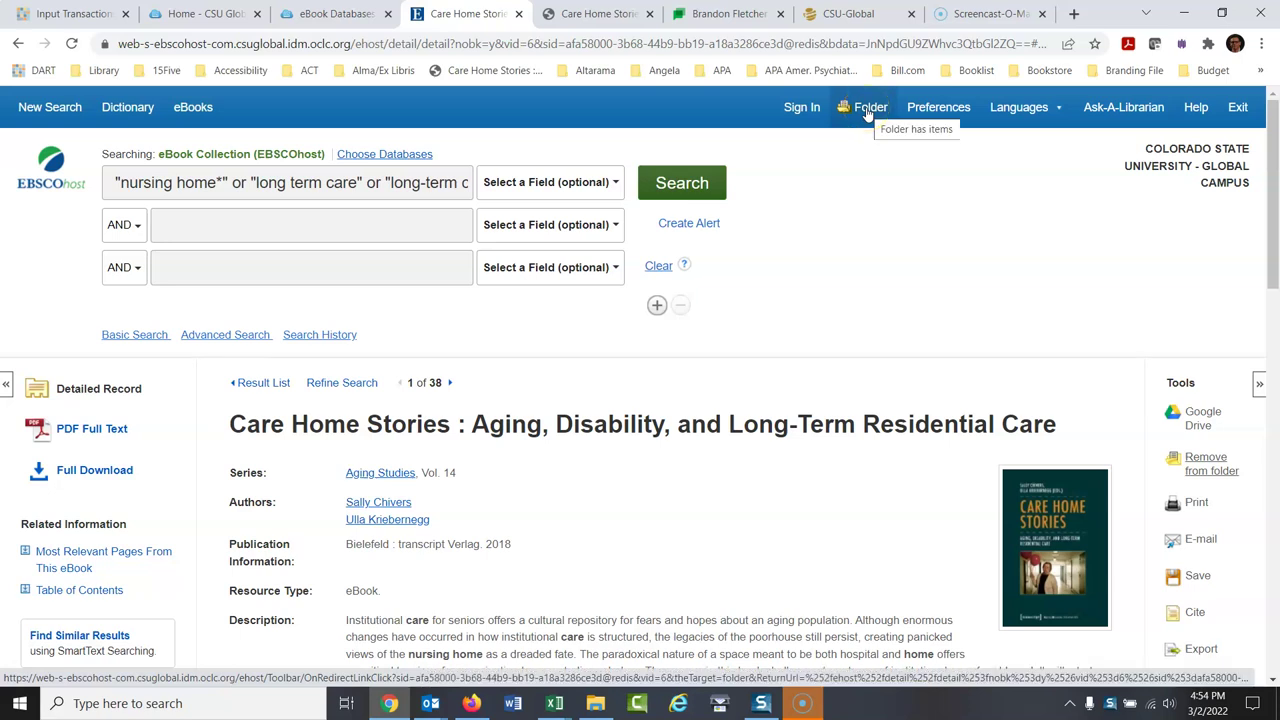
left_click(801, 110)
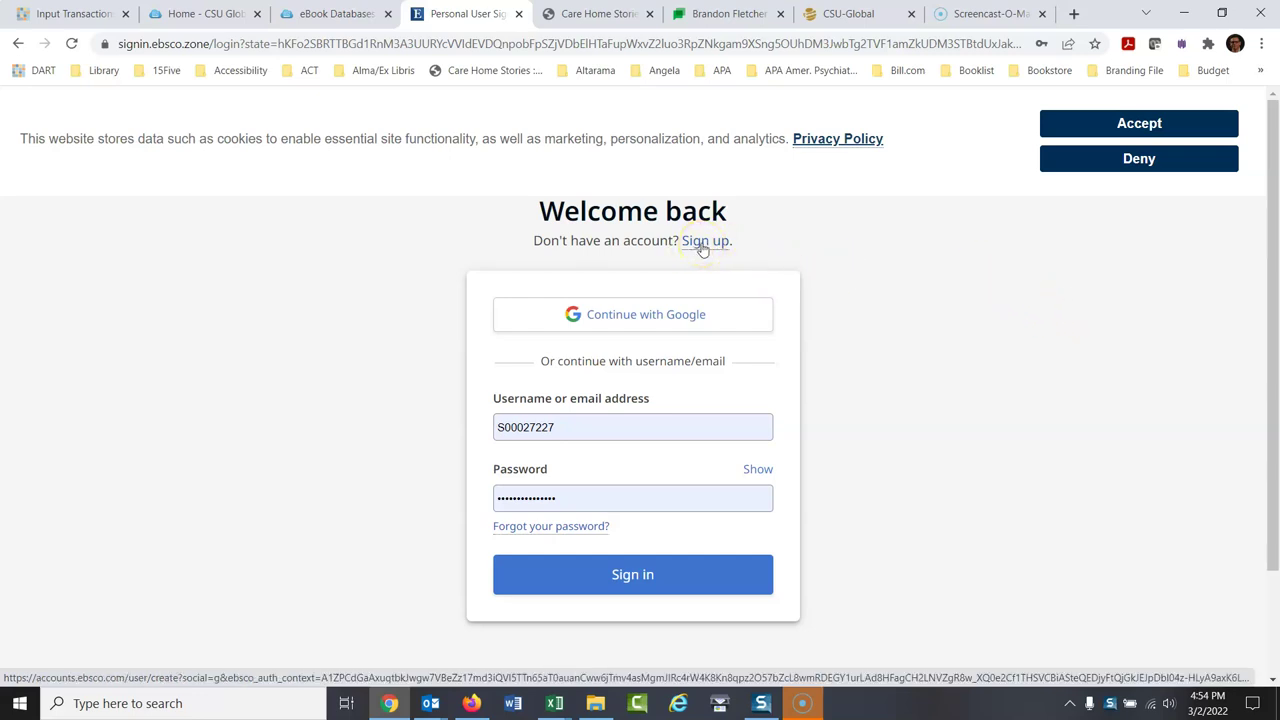
Look at the create-account form, then go back to the Care Home Stories record
left_click(702, 244)
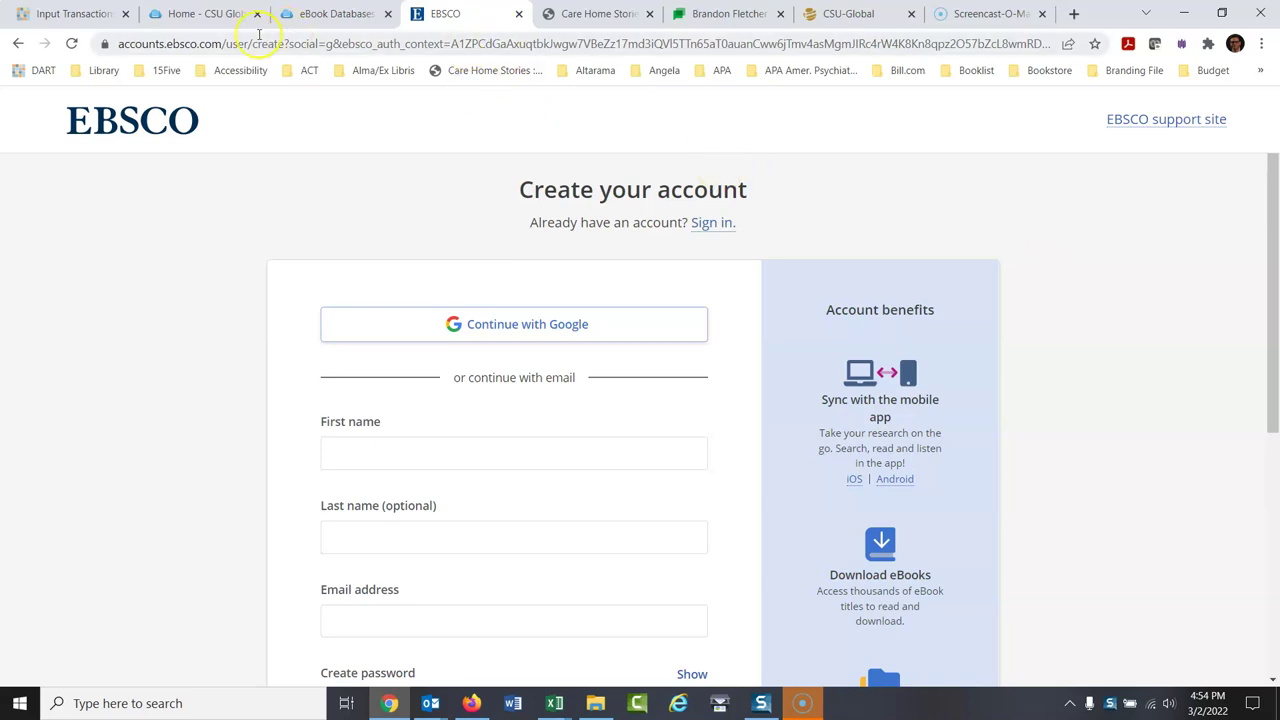
left_click(17, 46)
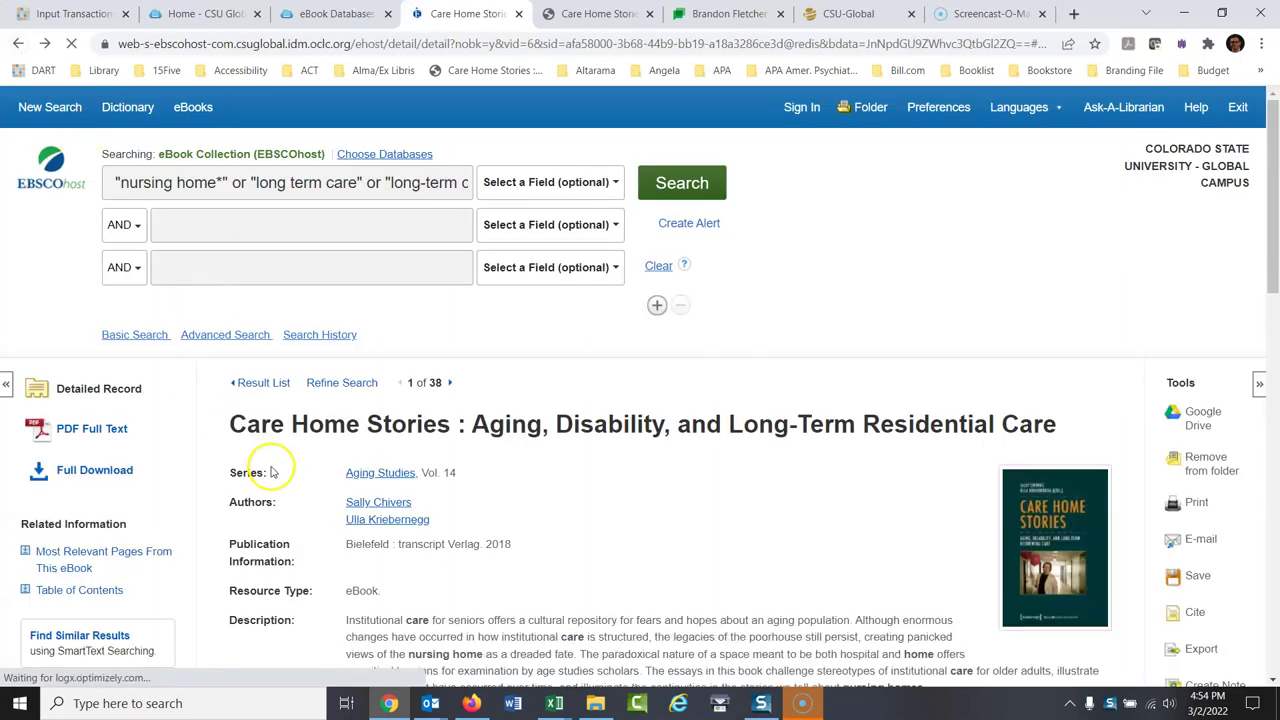
From the result list, open result 2, 'Dimensions of Long-term Care Management', and view its table of contents
left_click(270, 383)
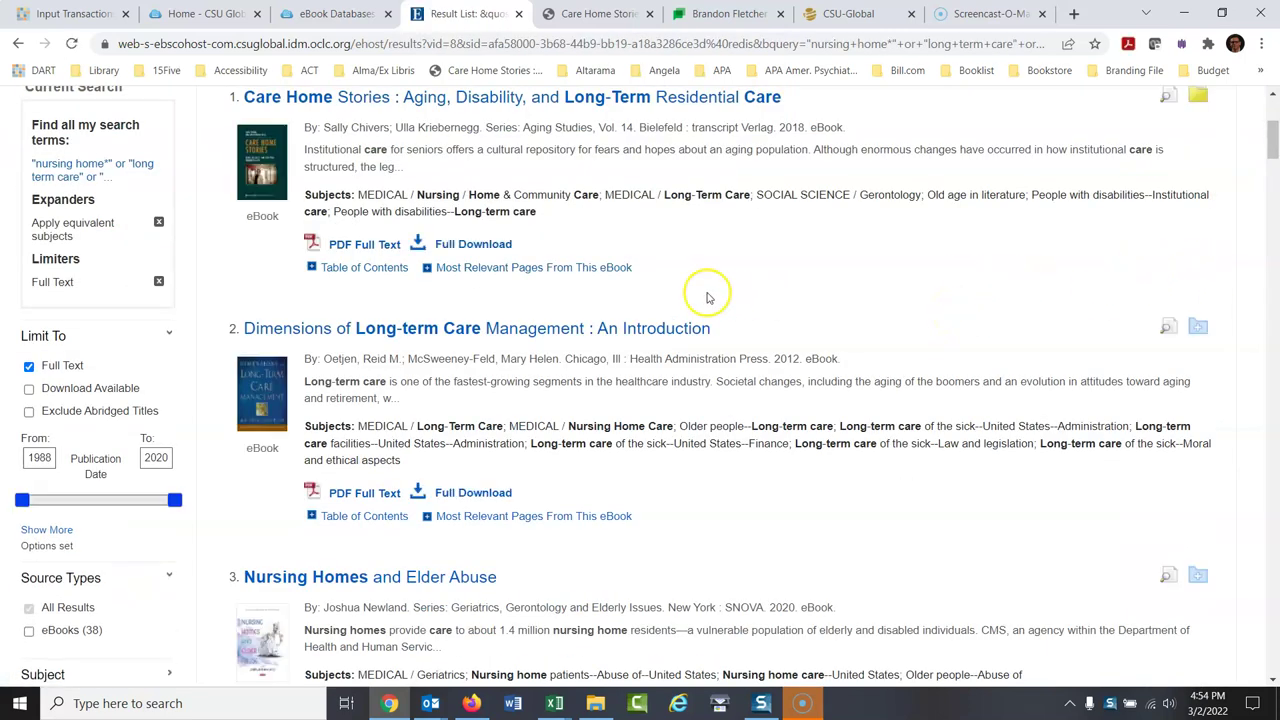
left_click(474, 330)
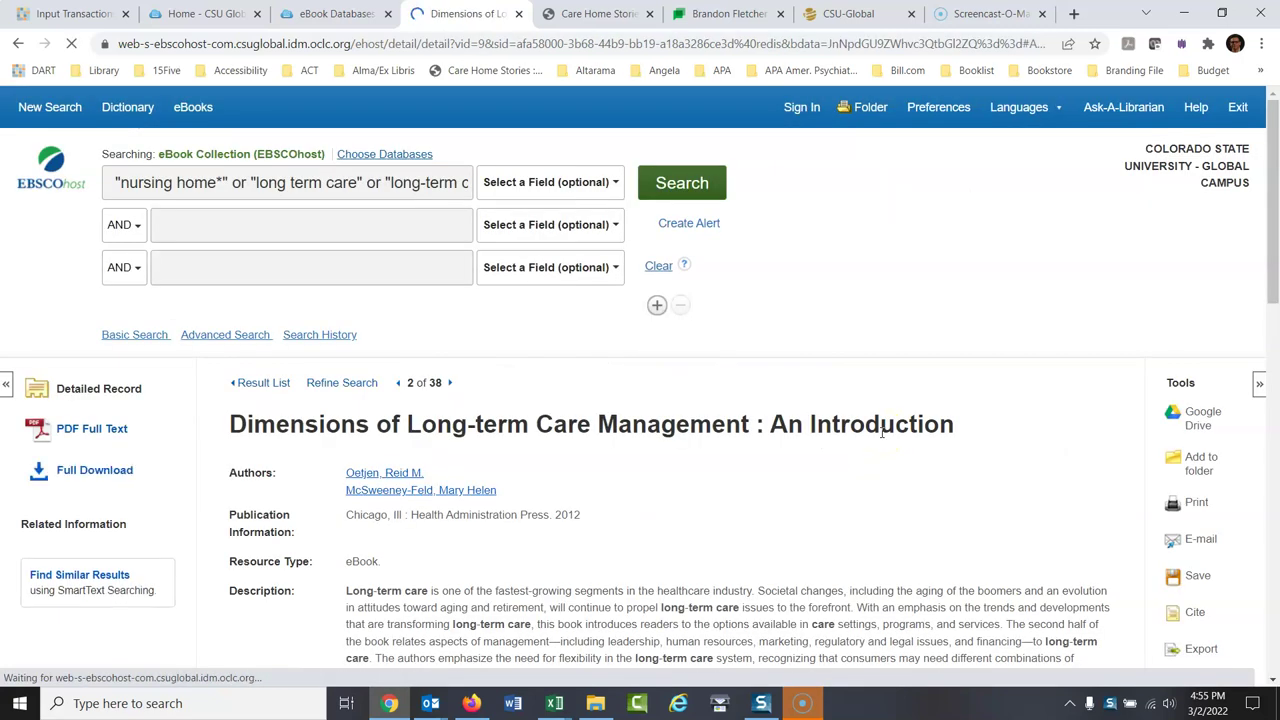
left_click_drag(1274, 168, 1275, 188)
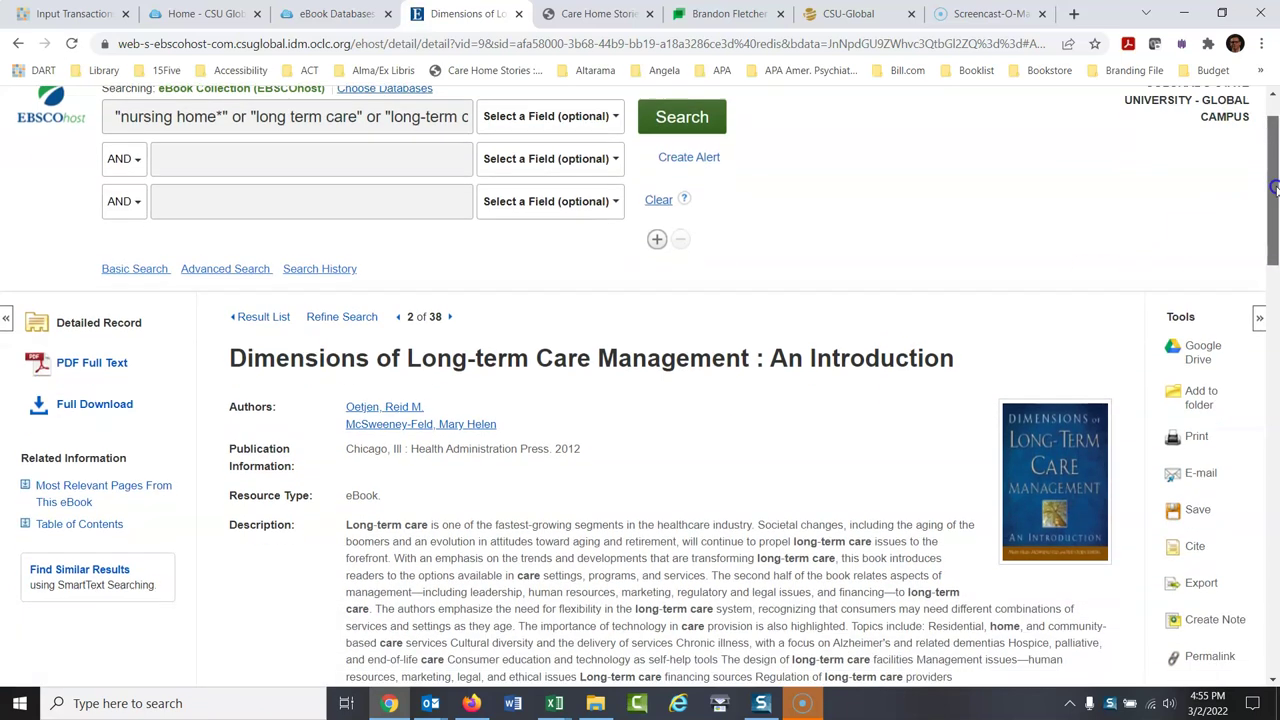
left_click(107, 522)
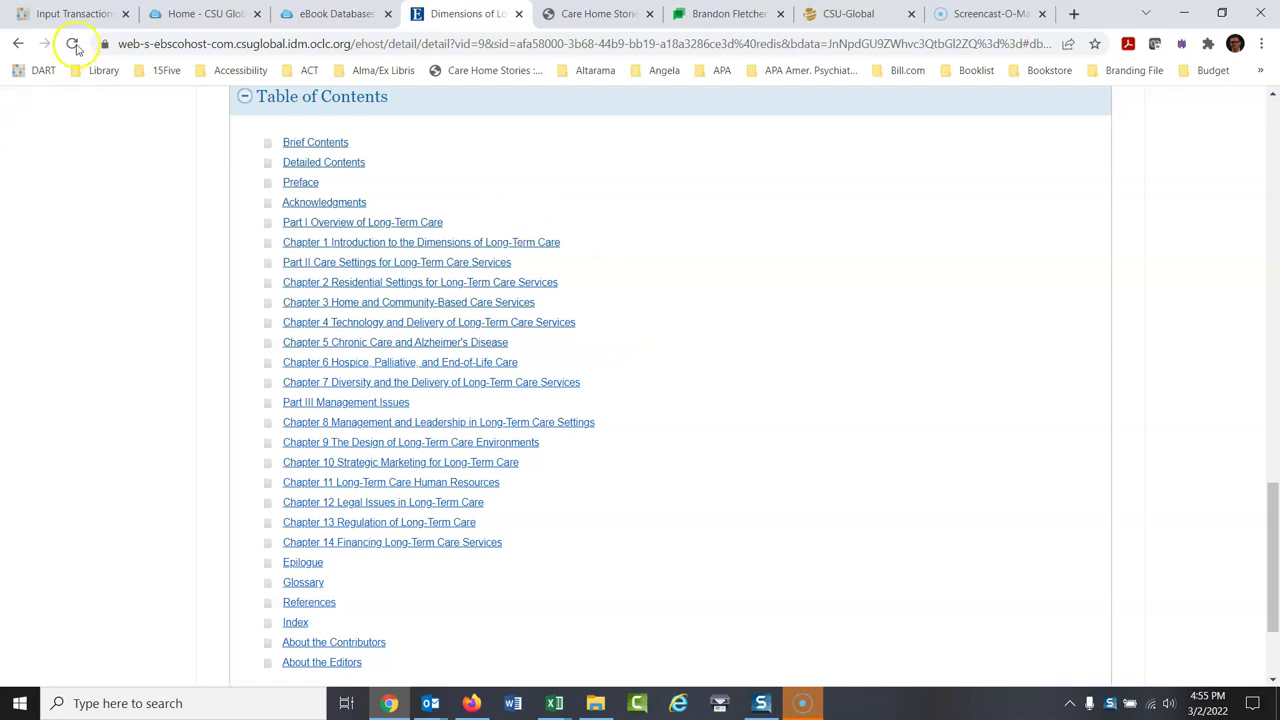
left_click_drag(1268, 503, 1270, 152)
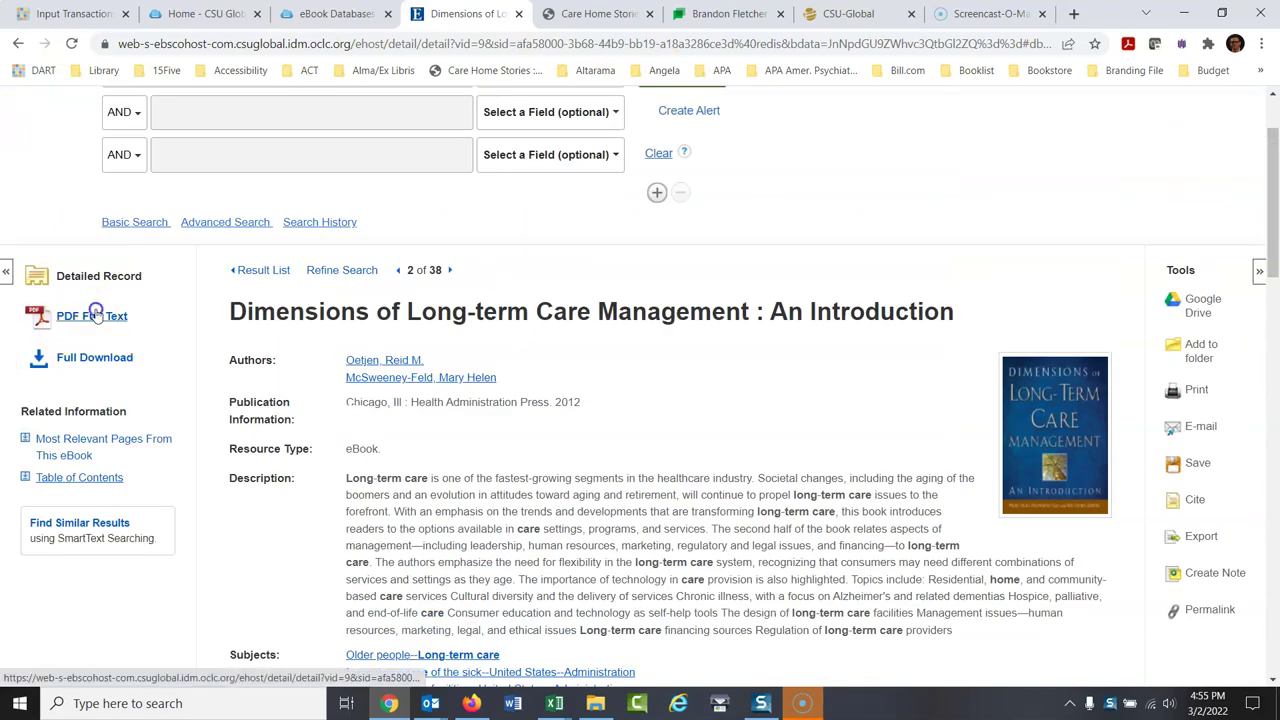
left_click(96, 314)
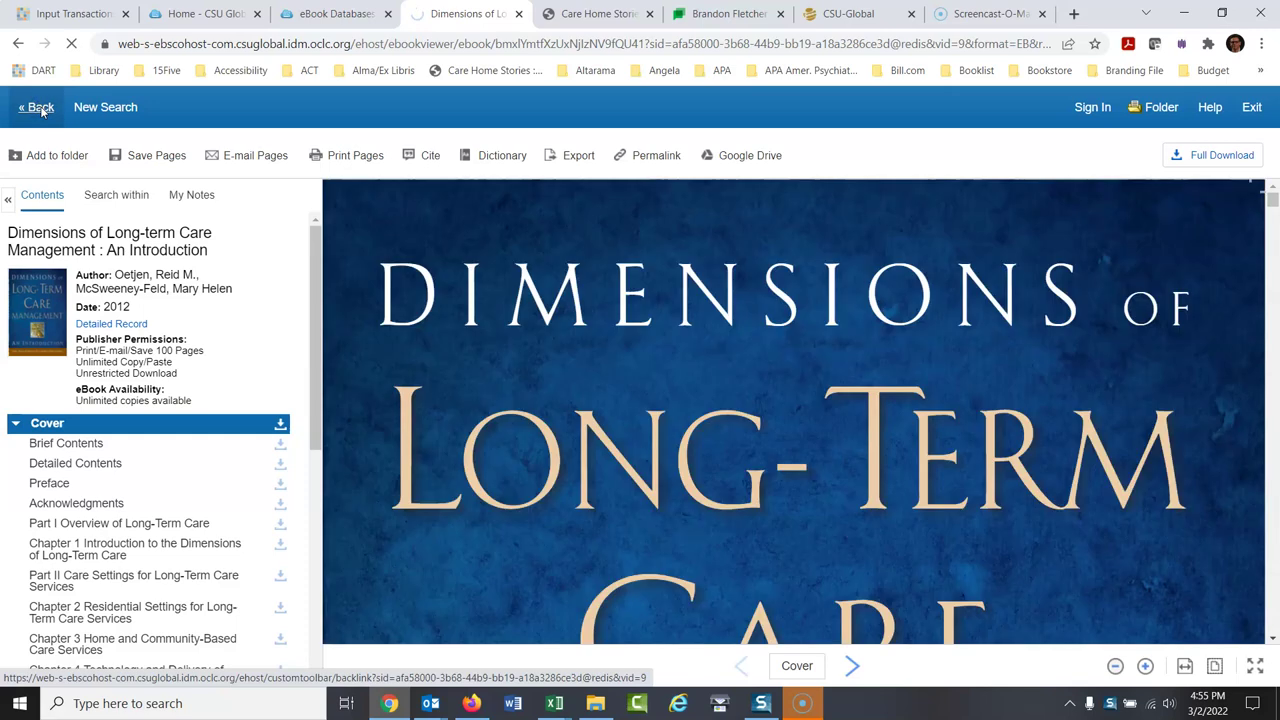
left_click(40, 109)
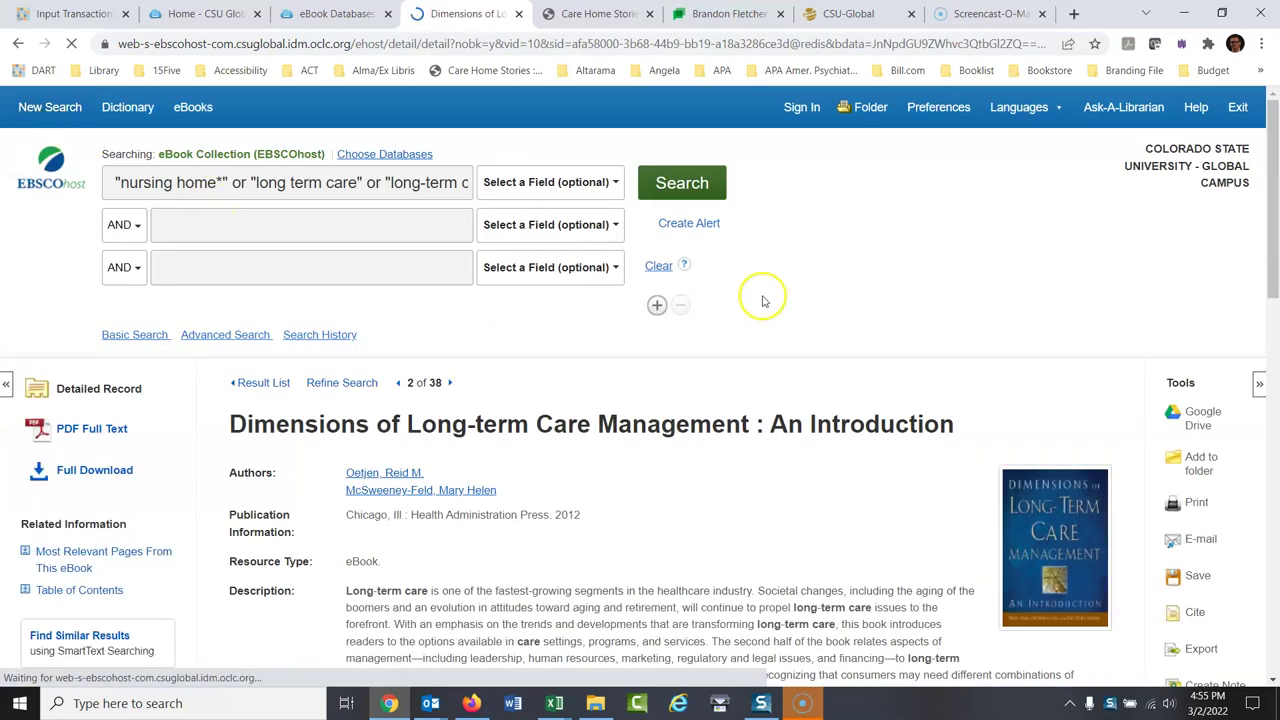
Start borrowing the book, then sign in to the personal My EBSCOhost account with username and password
left_click(90, 471)
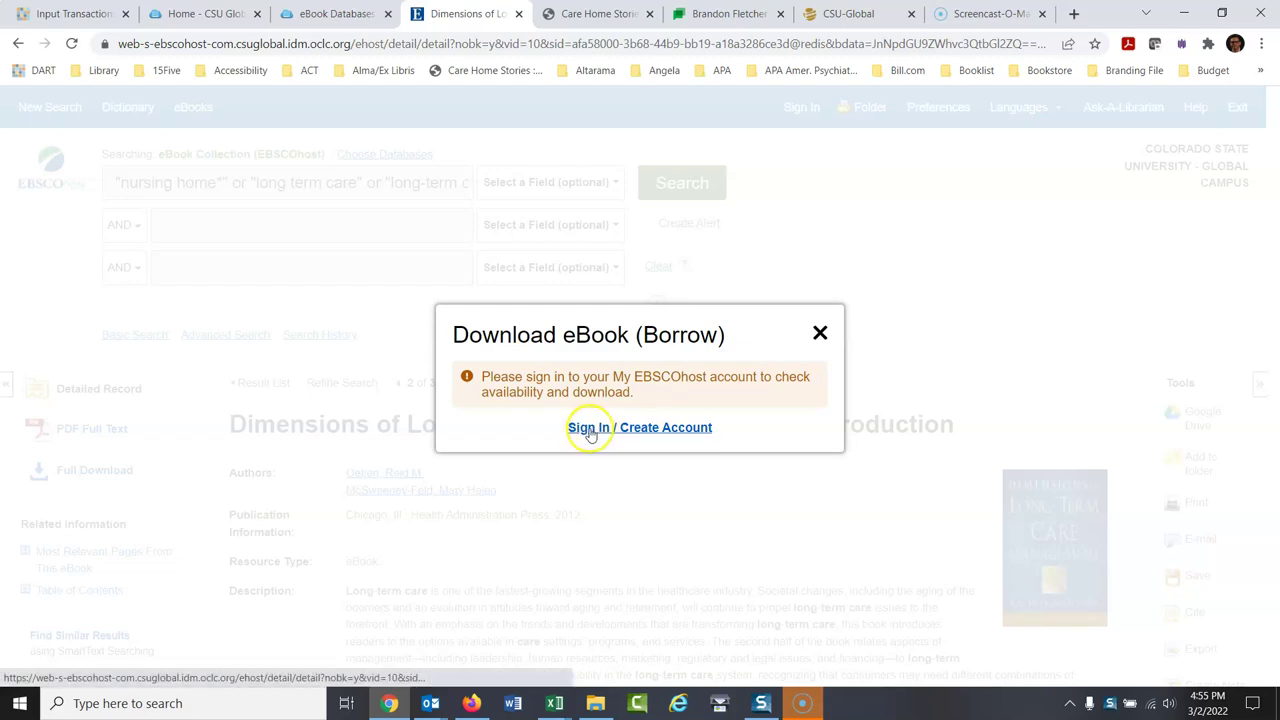
left_click(820, 335)
left_click(801, 108)
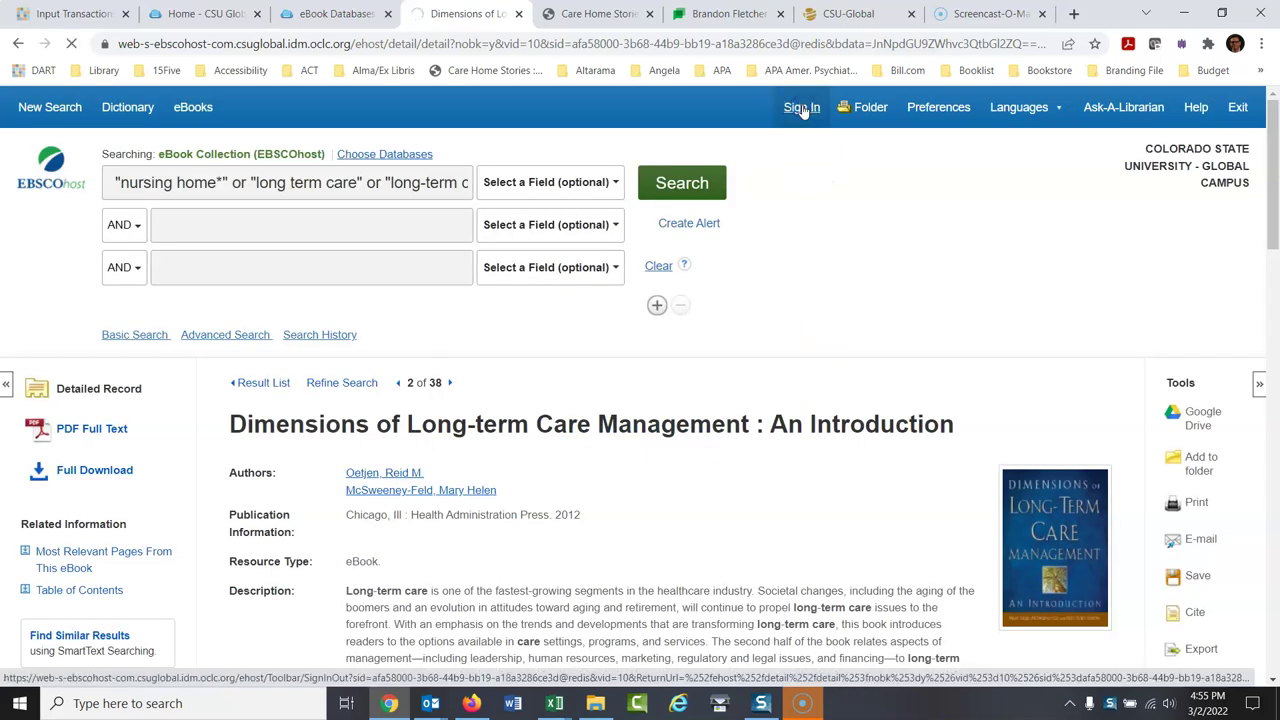
left_click(801, 108)
left_click(815, 215)
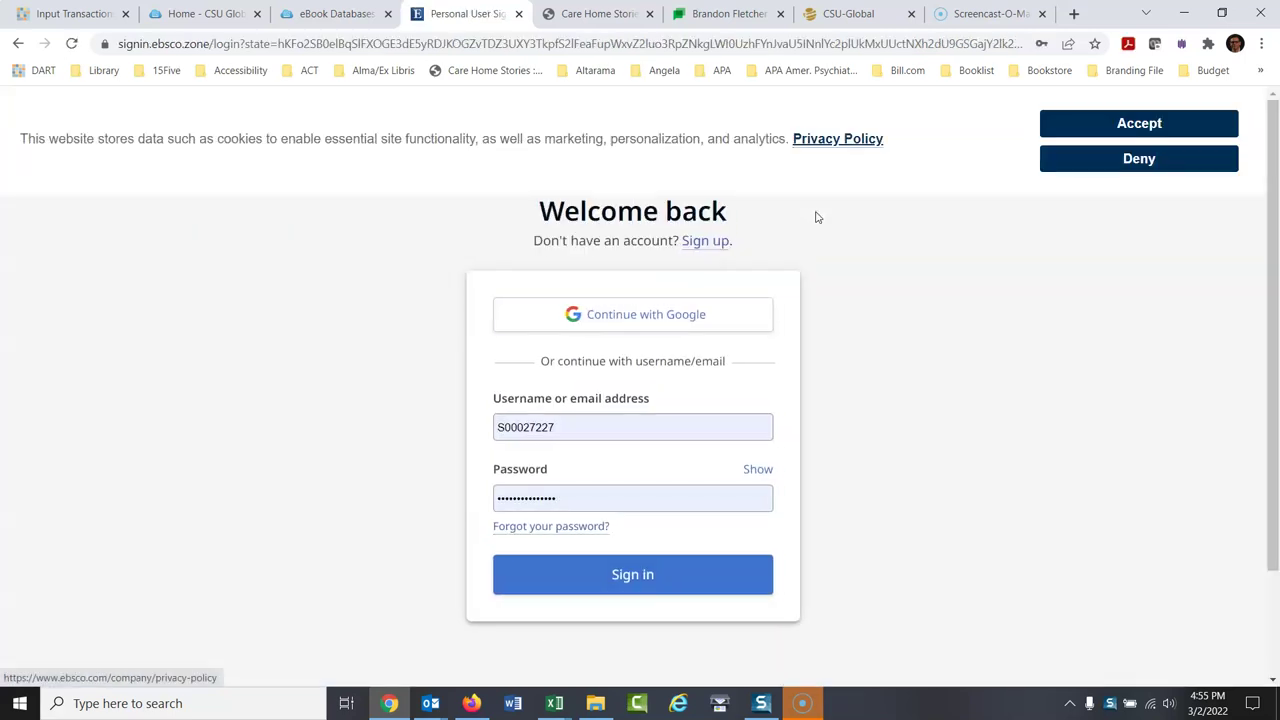
left_click_drag(1275, 235, 1275, 310)
left_click(651, 486)
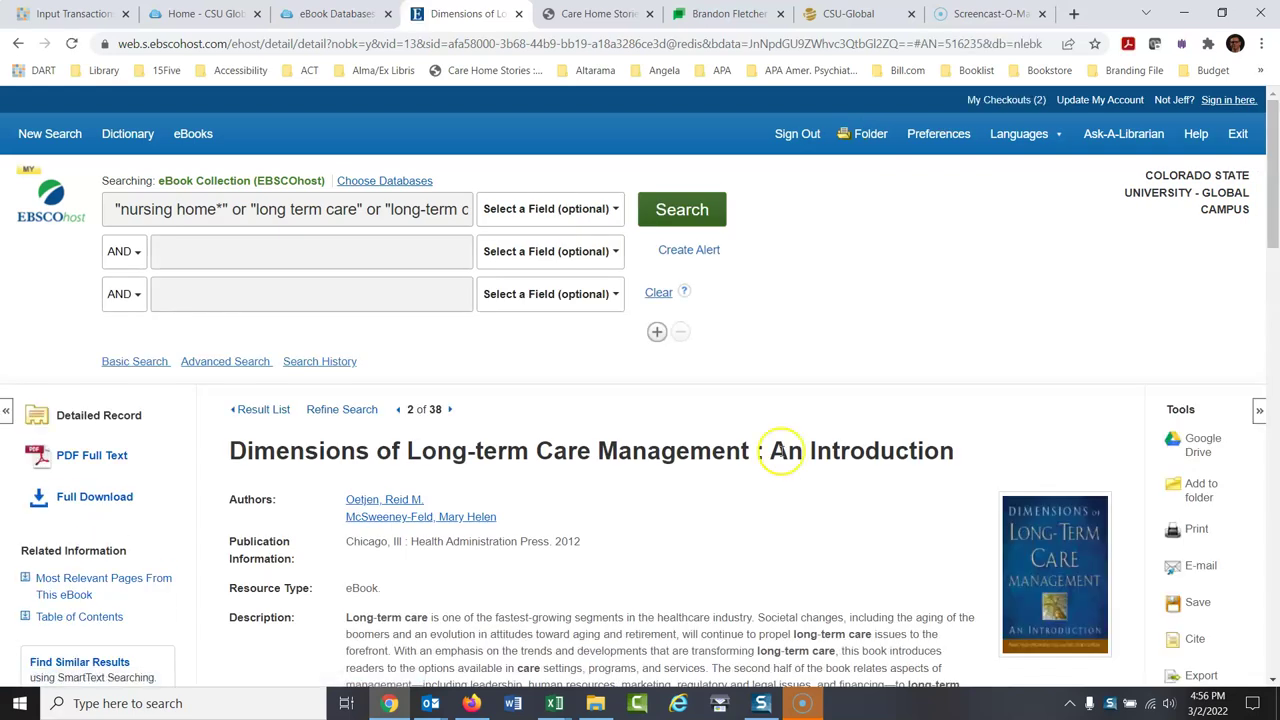
Open Full Download for the book and choose a 4-week loan with PDF format
left_click(90, 499)
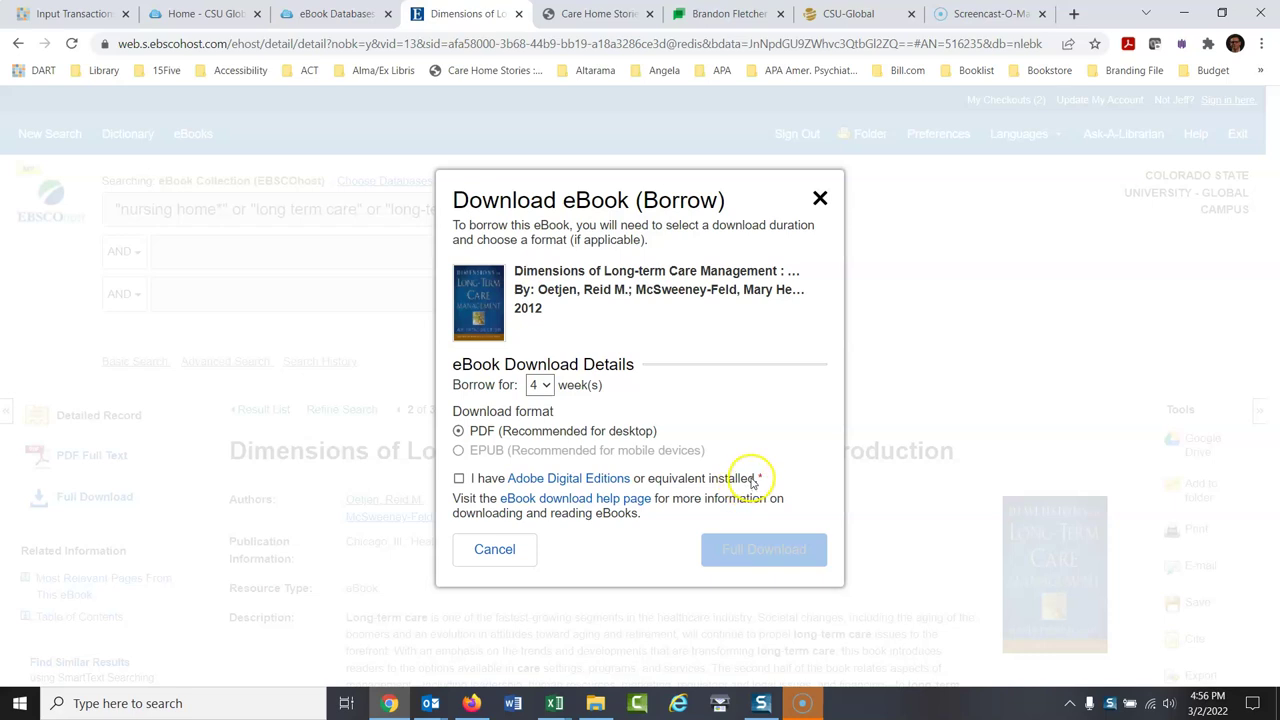
left_click(545, 386)
left_click(548, 388)
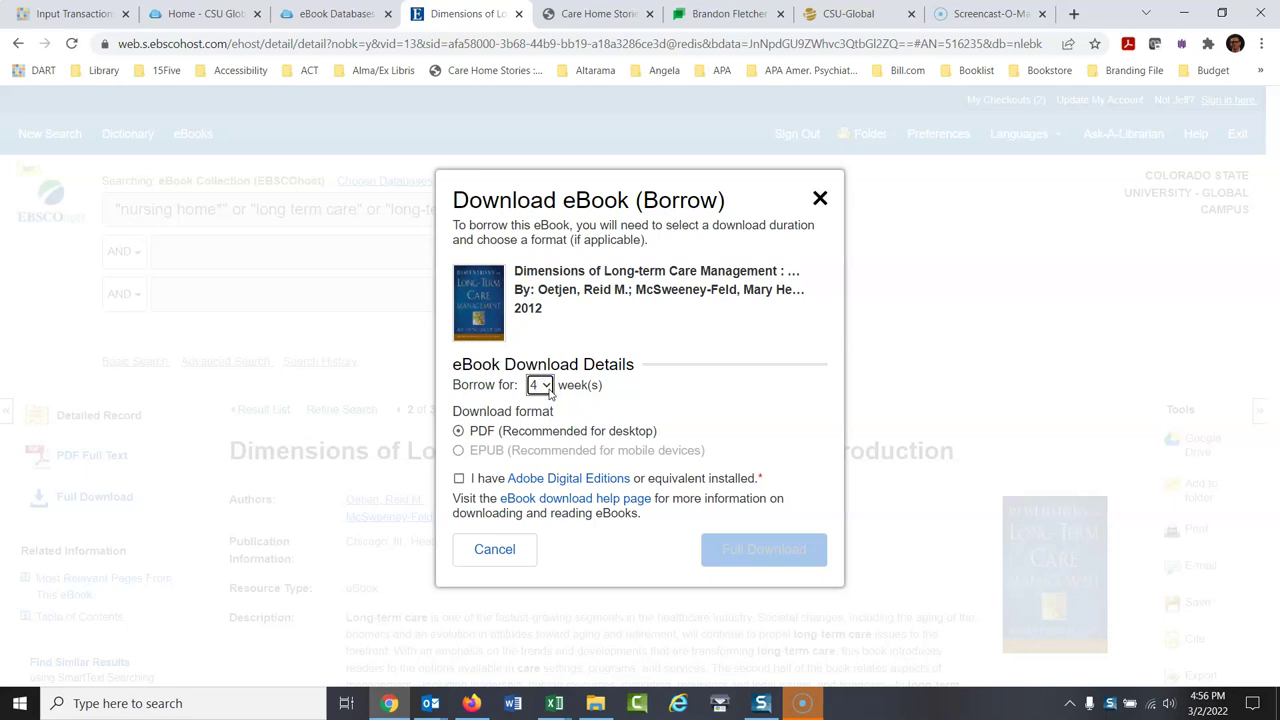
left_click(546, 387)
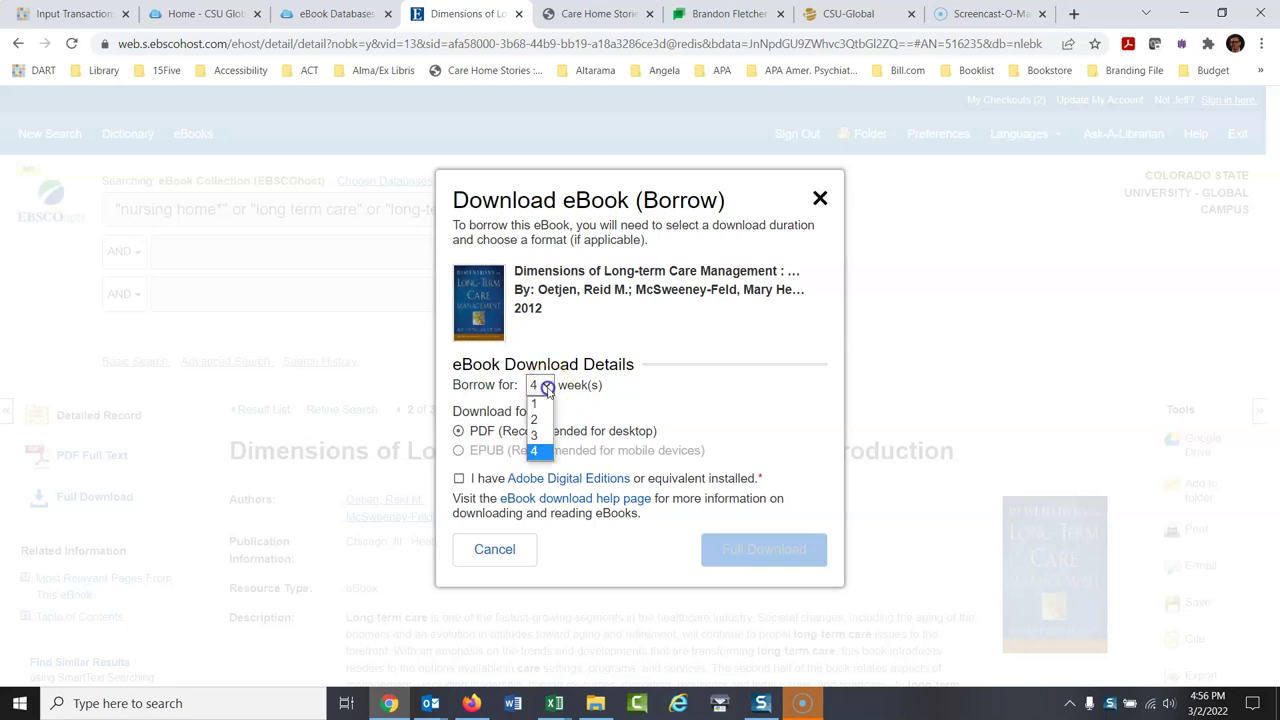
left_click(543, 453)
left_click(541, 455)
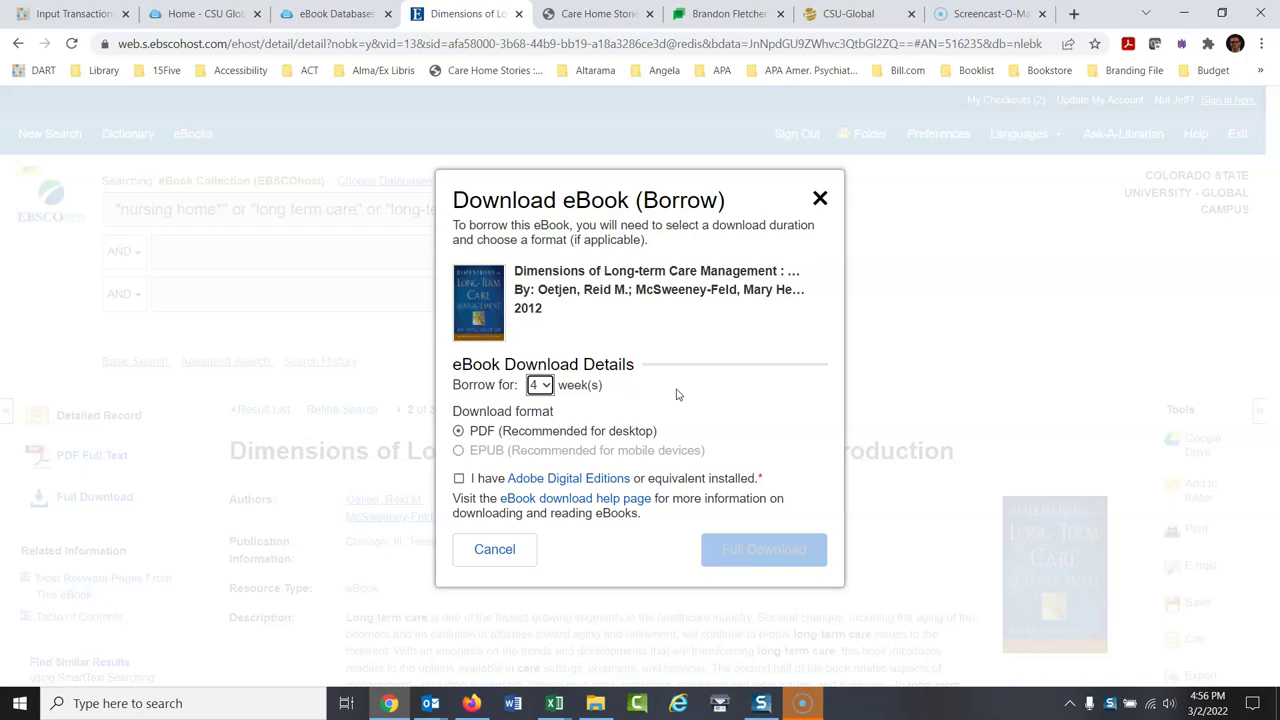
Close the Borrow dialog and add 'Dimensions of Long-term Care Management' to My Folder
left_click(820, 201)
left_click(820, 201)
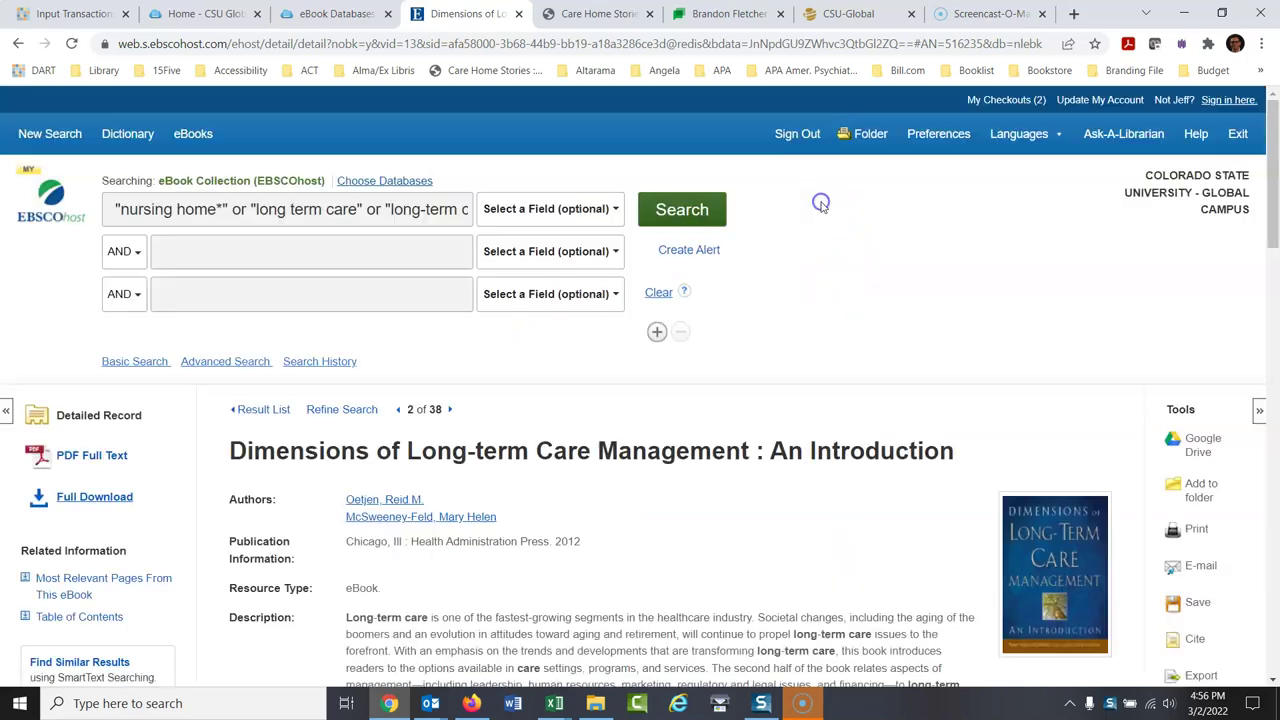
left_click(871, 140)
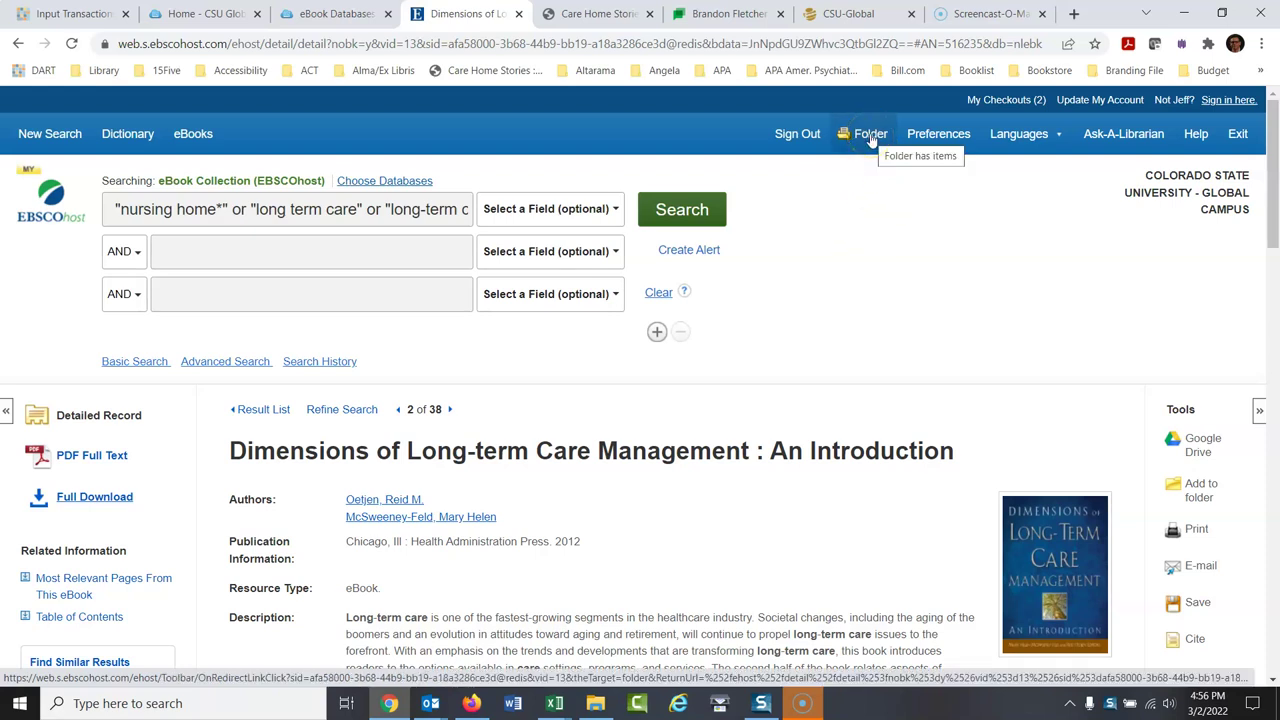
left_click(1210, 488)
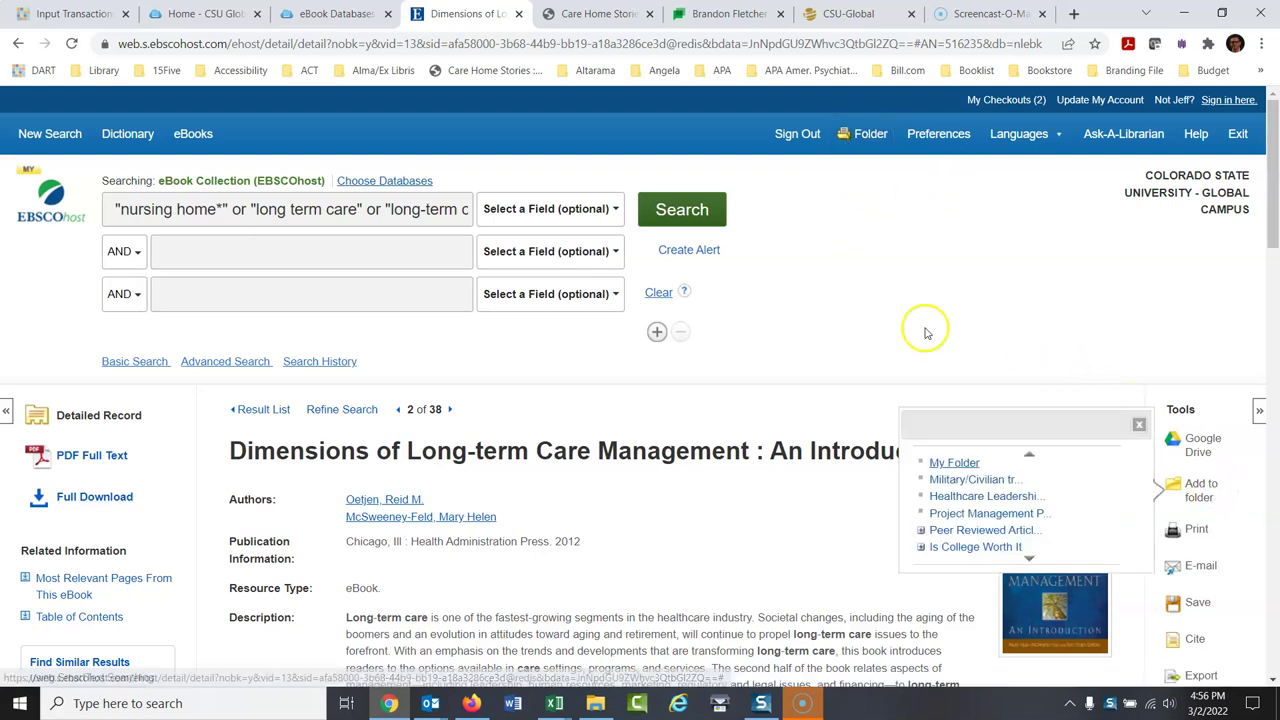
left_click(968, 462)
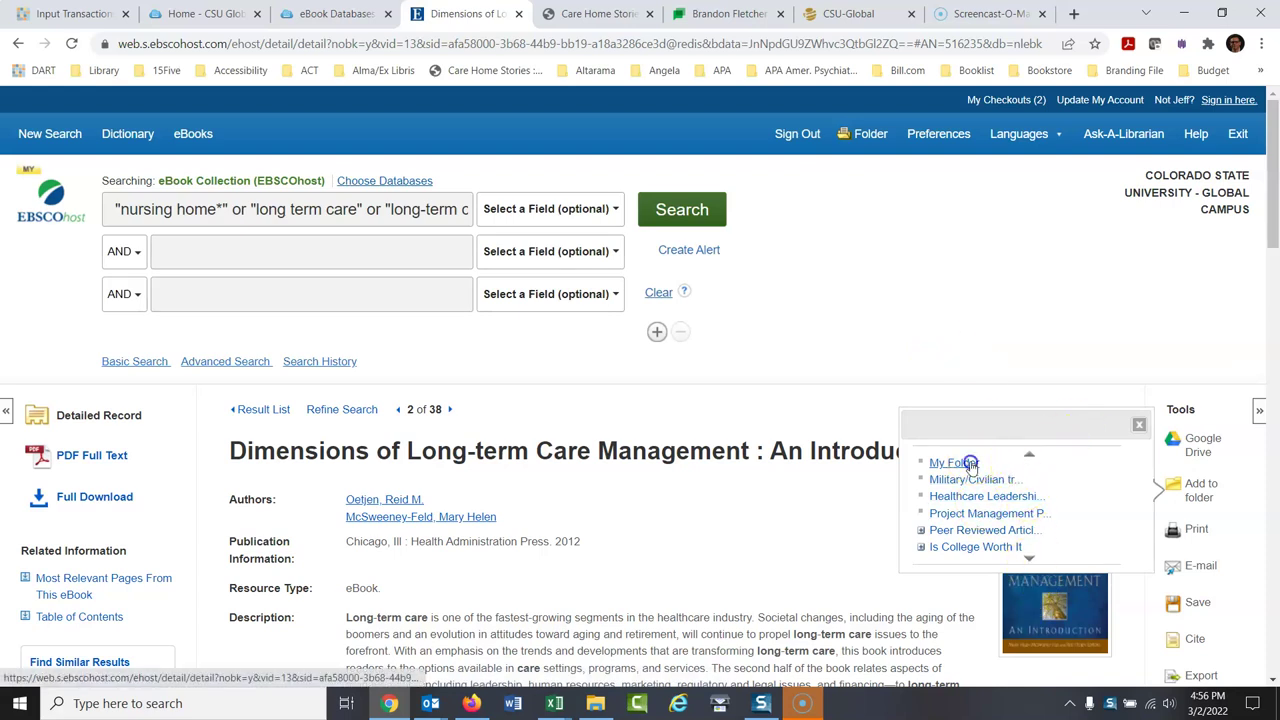
Open My Folder and scroll to confirm the book is among its 7 eBooks
left_click(869, 137)
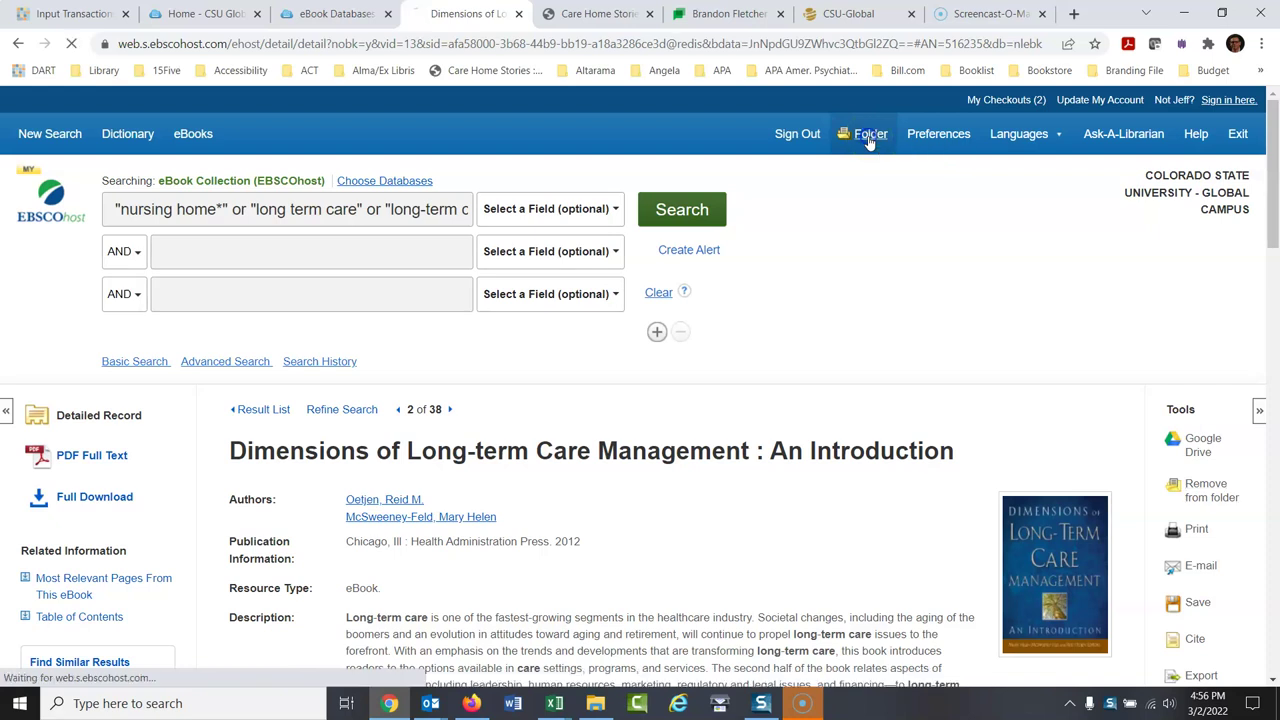
left_click(869, 140)
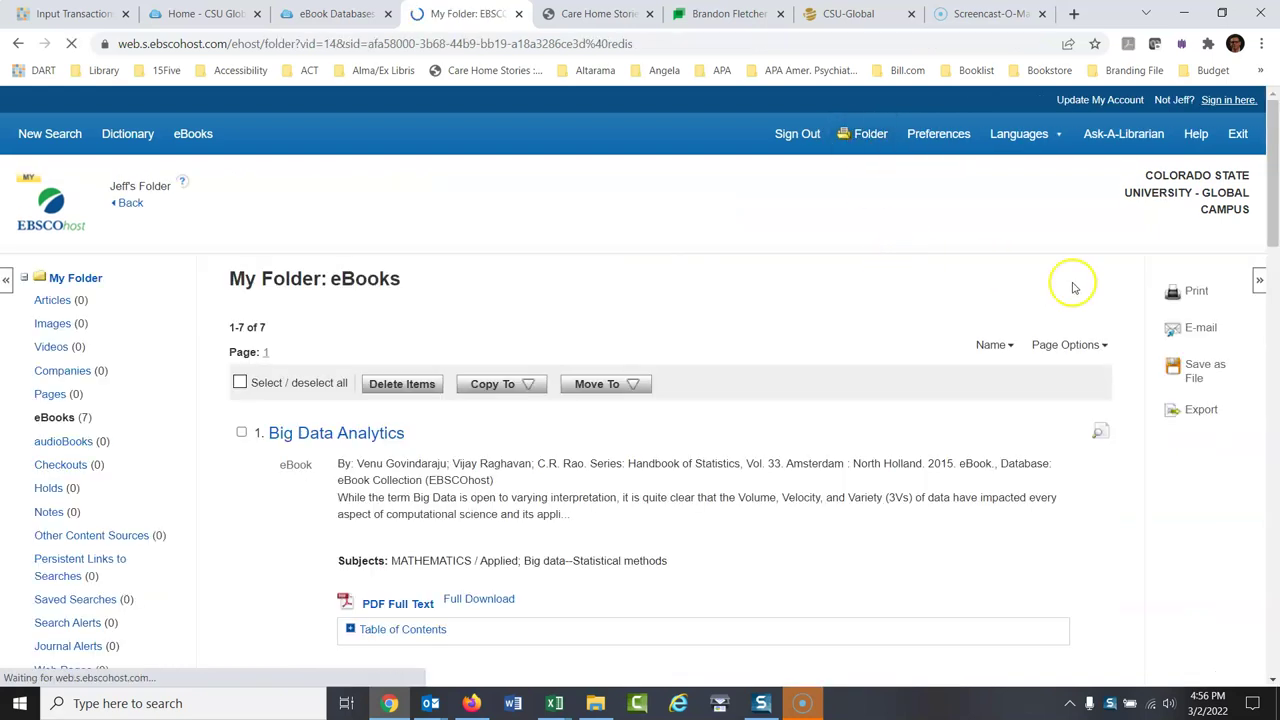
left_click_drag(1273, 155, 1276, 375)
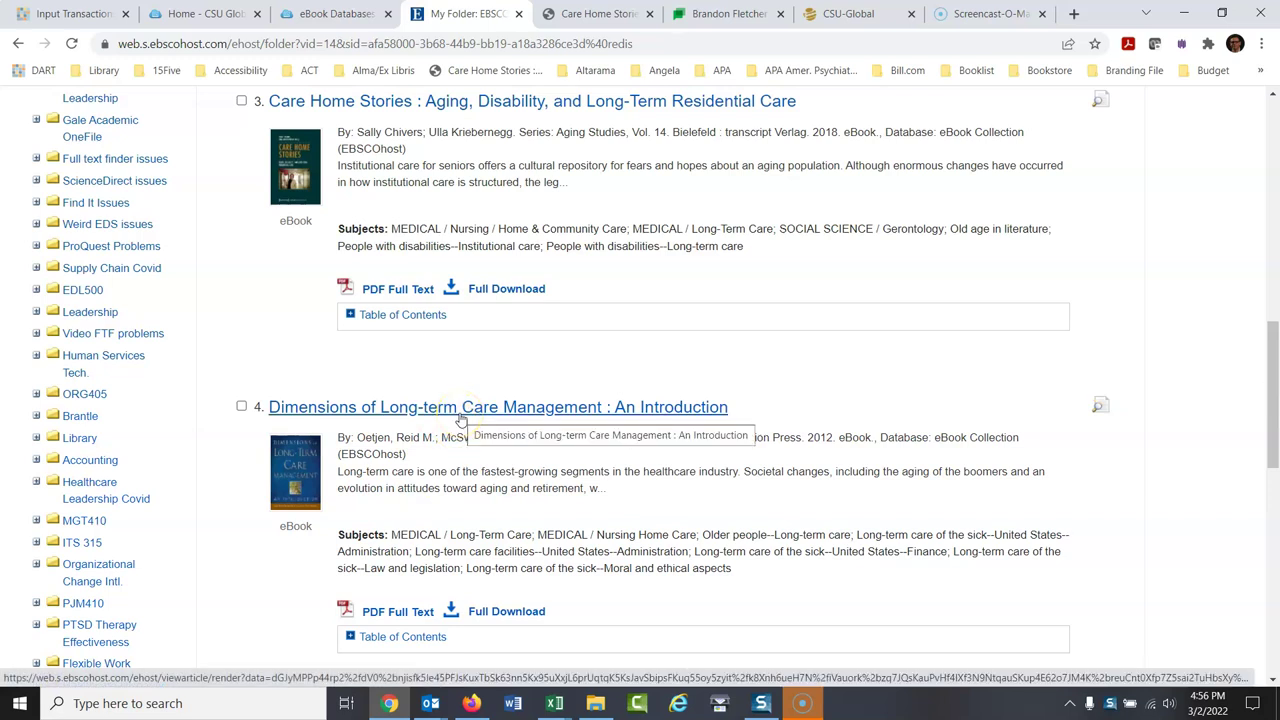
Reopen EBSCO eBook Collection from the library's eBook Databases and sign in
left_click(520, 14)
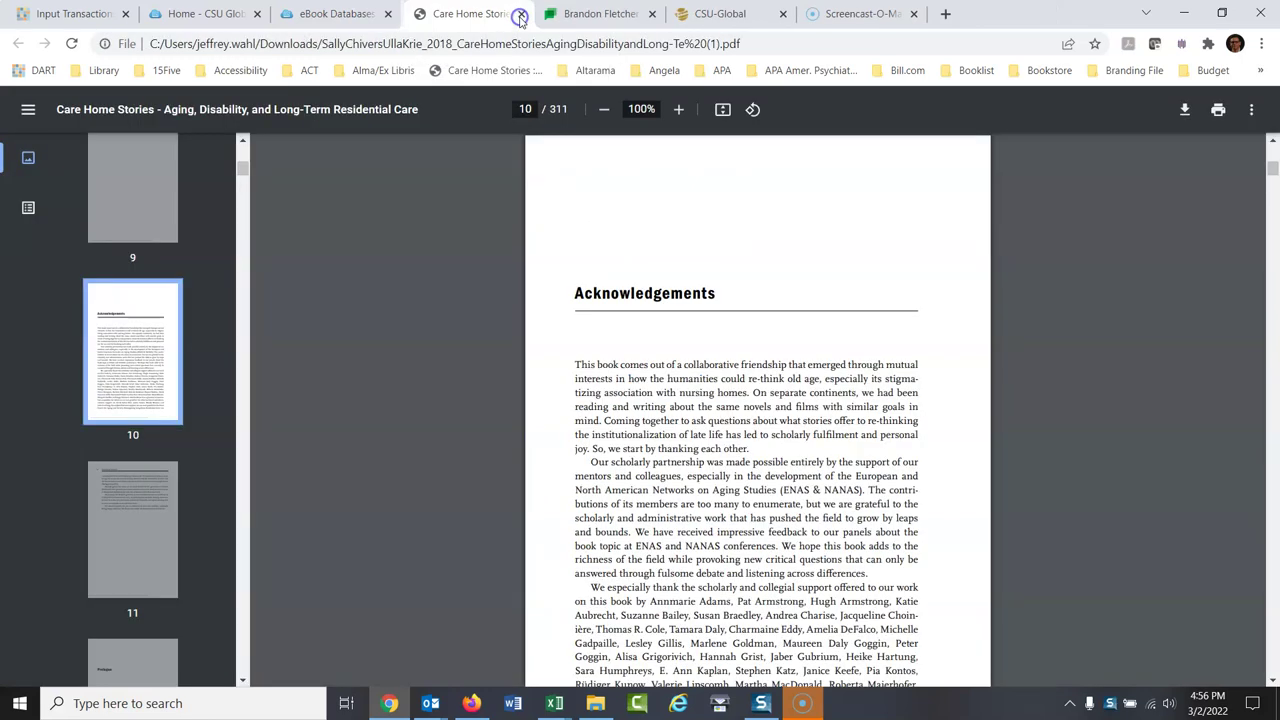
left_click(205, 14)
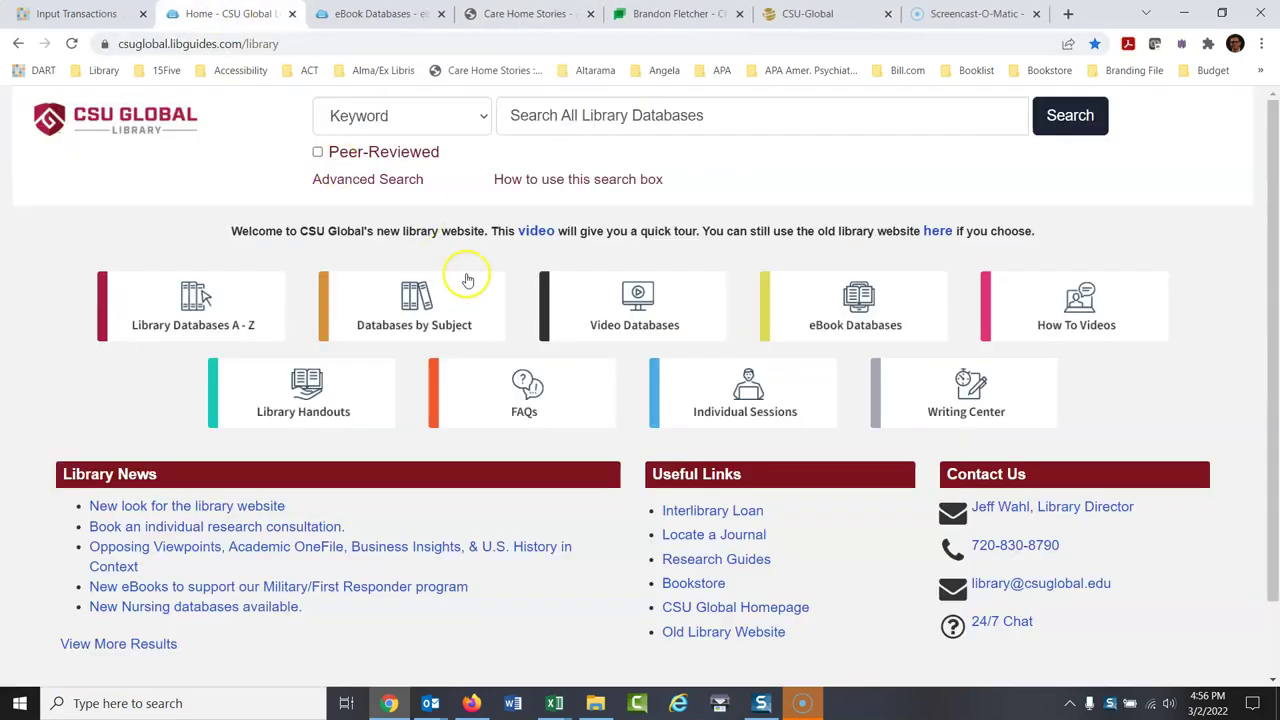
left_click(397, 16)
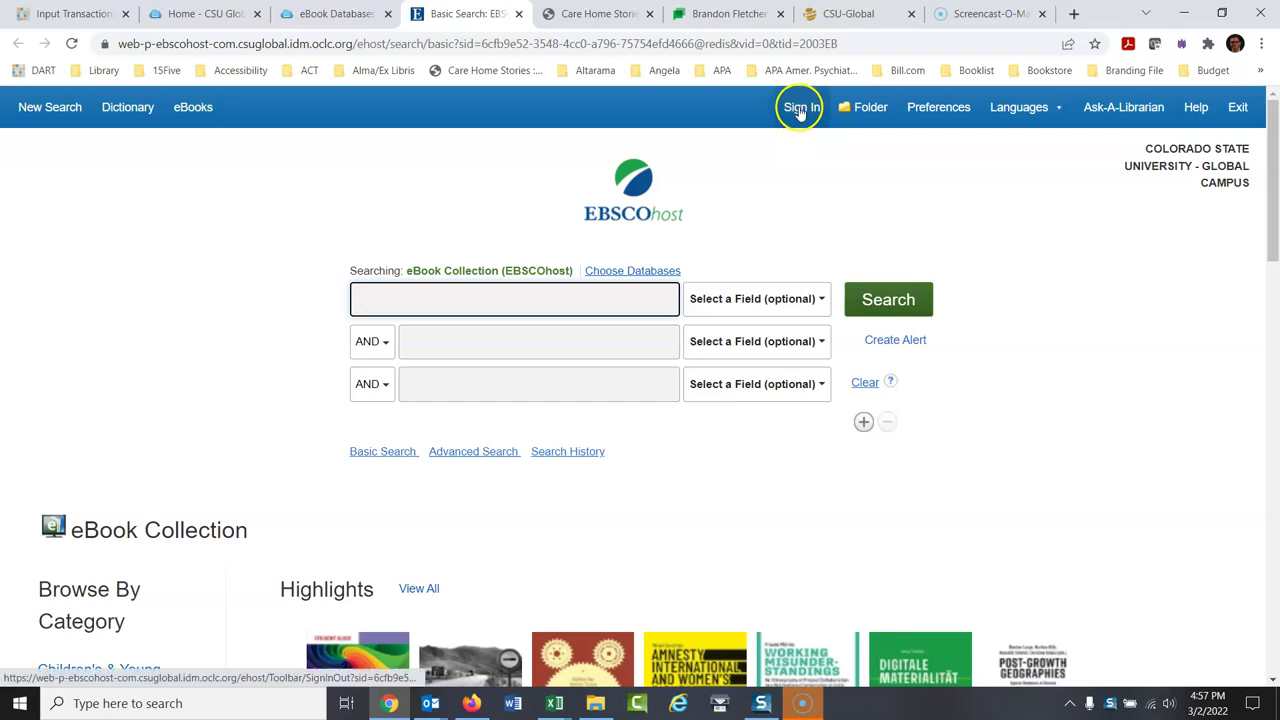
left_click(800, 112)
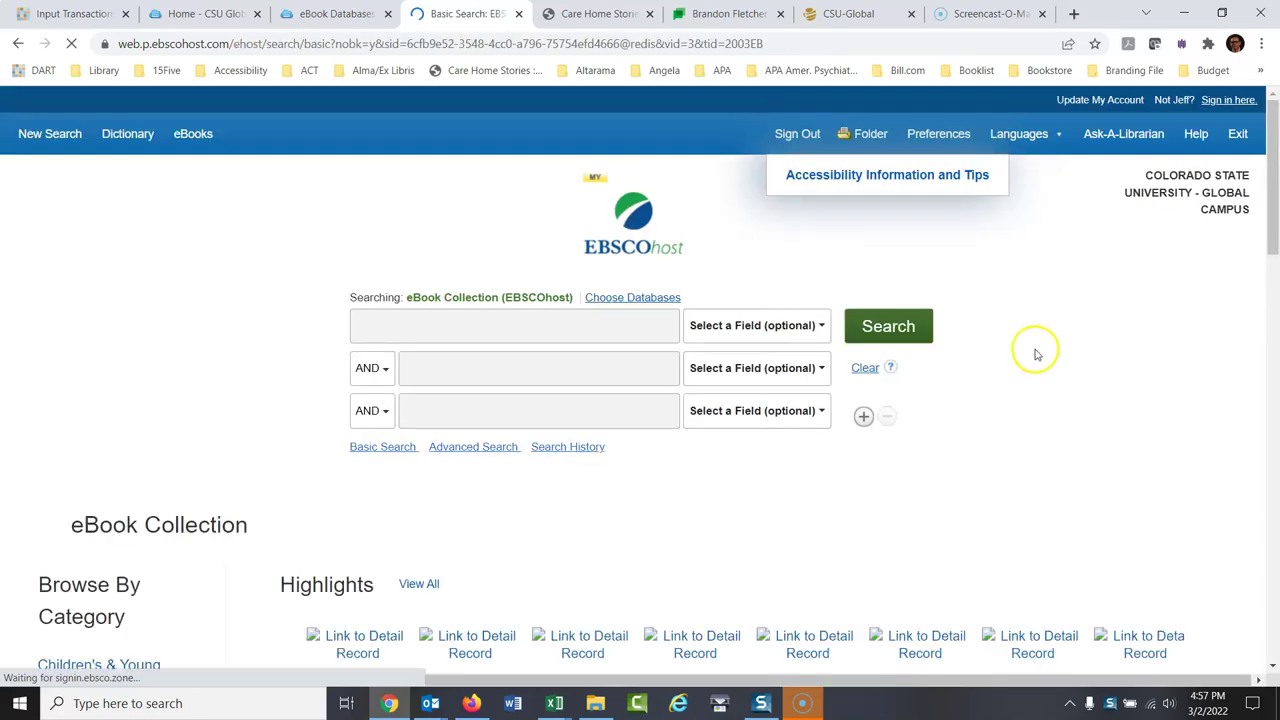
Open My Folder and open the 'Dimensions of Long-term Care Management' record, item 4 of 7
left_click(866, 134)
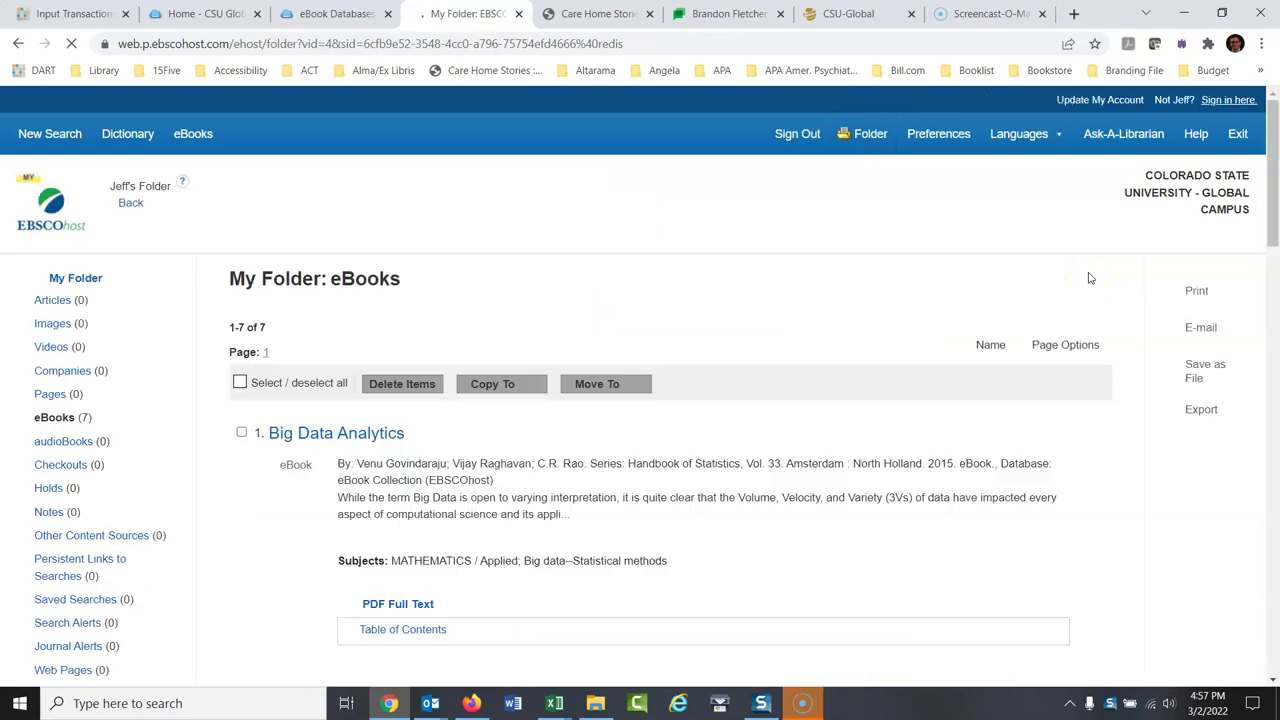
left_click_drag(1274, 120, 1275, 371)
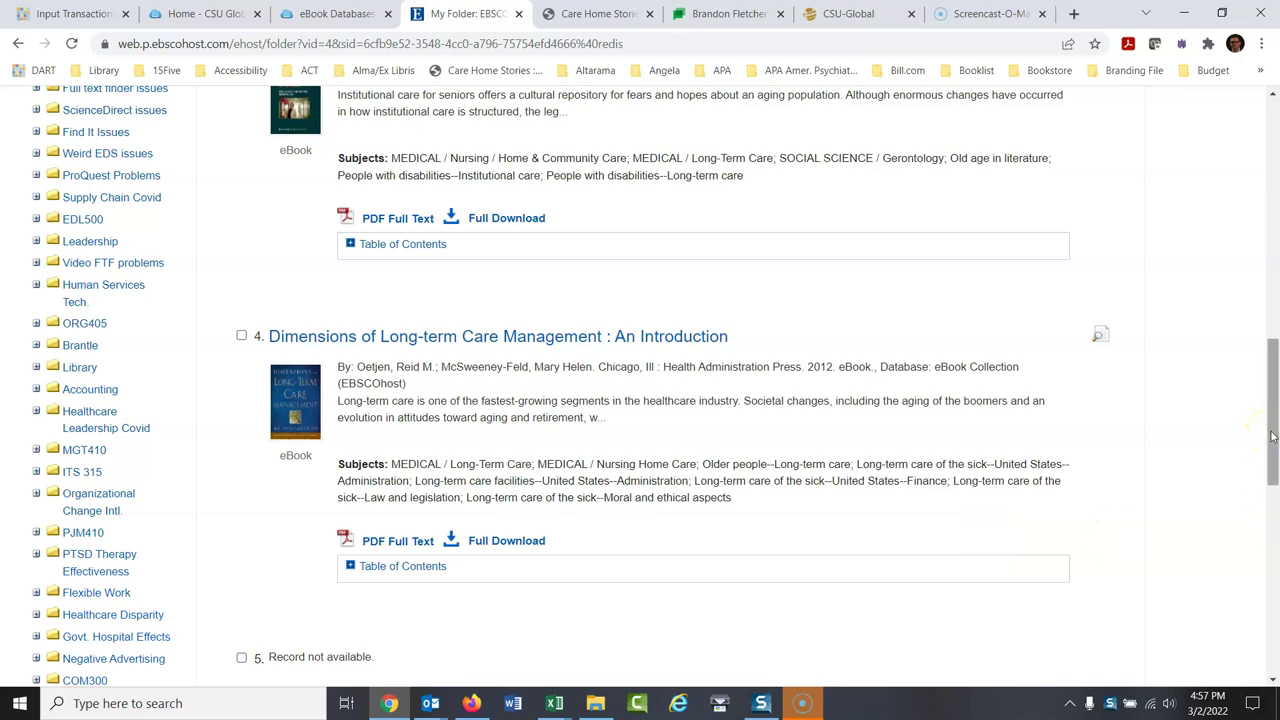
left_click_drag(1272, 435, 1262, 148)
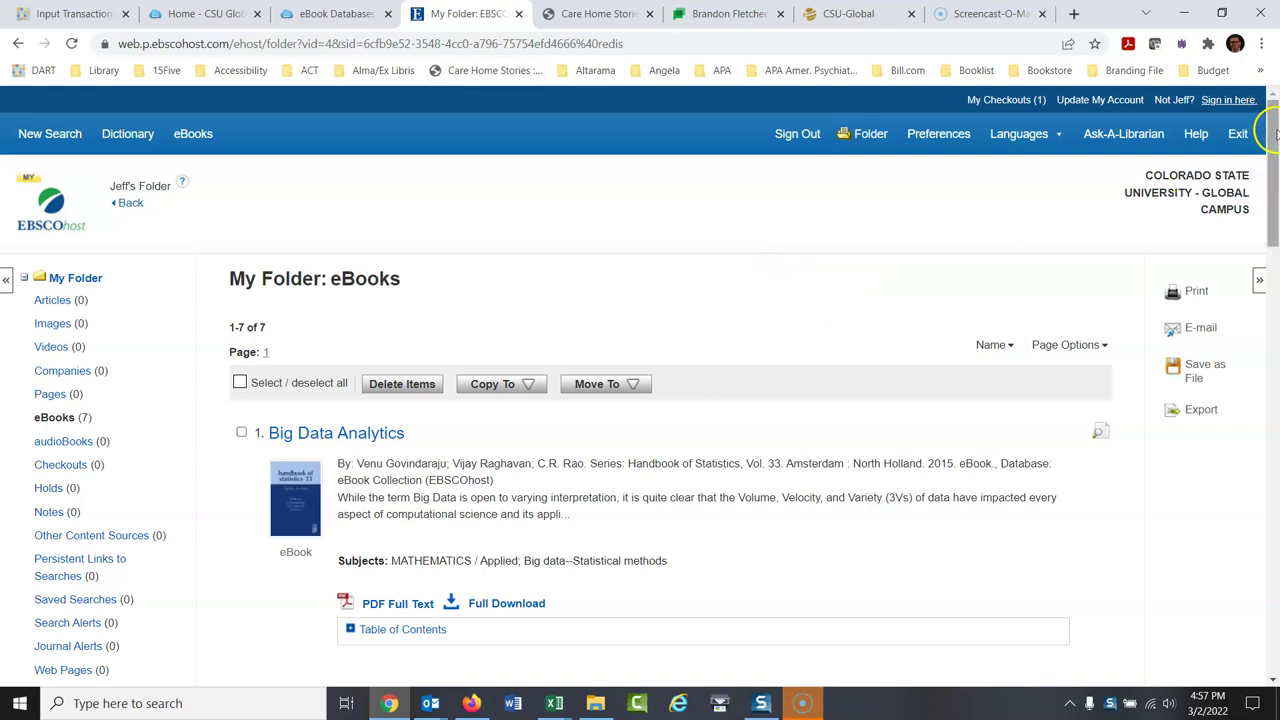
left_click_drag(1270, 130, 1276, 362)
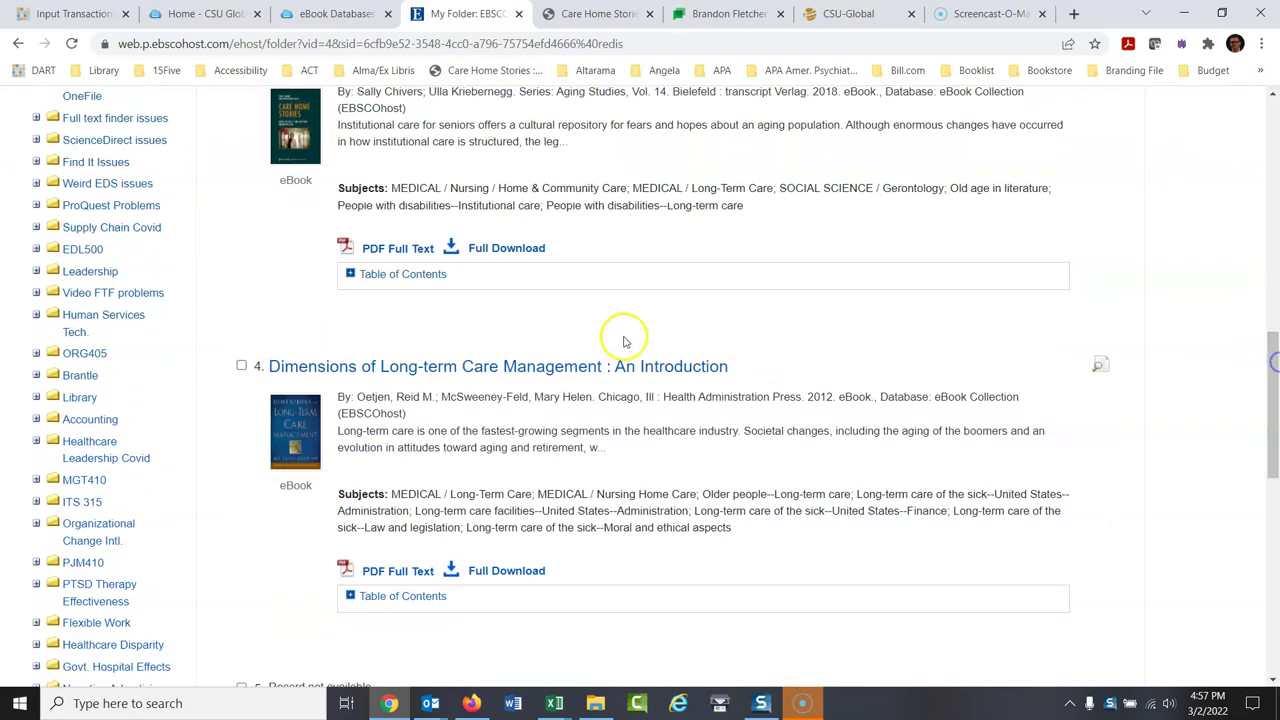
left_click(588, 365)
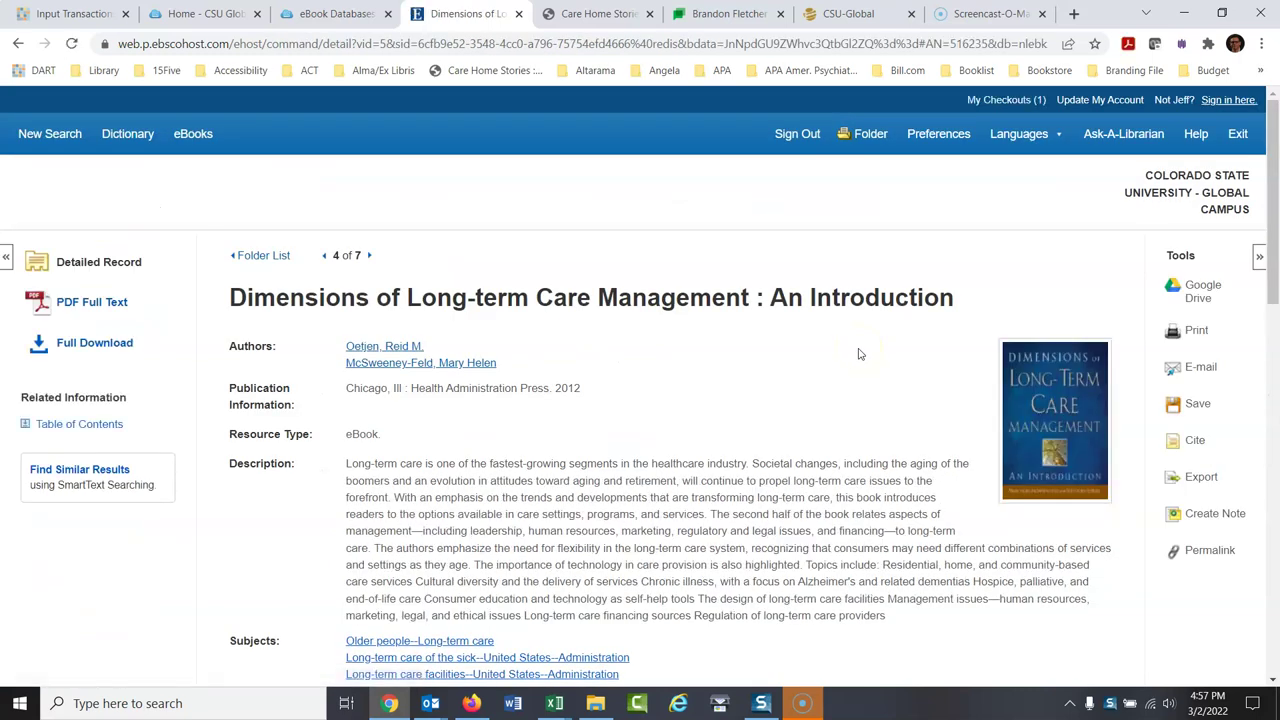
Bookmark the record page to the bookmarks bar and copy the record's permalink
left_click(418, 44)
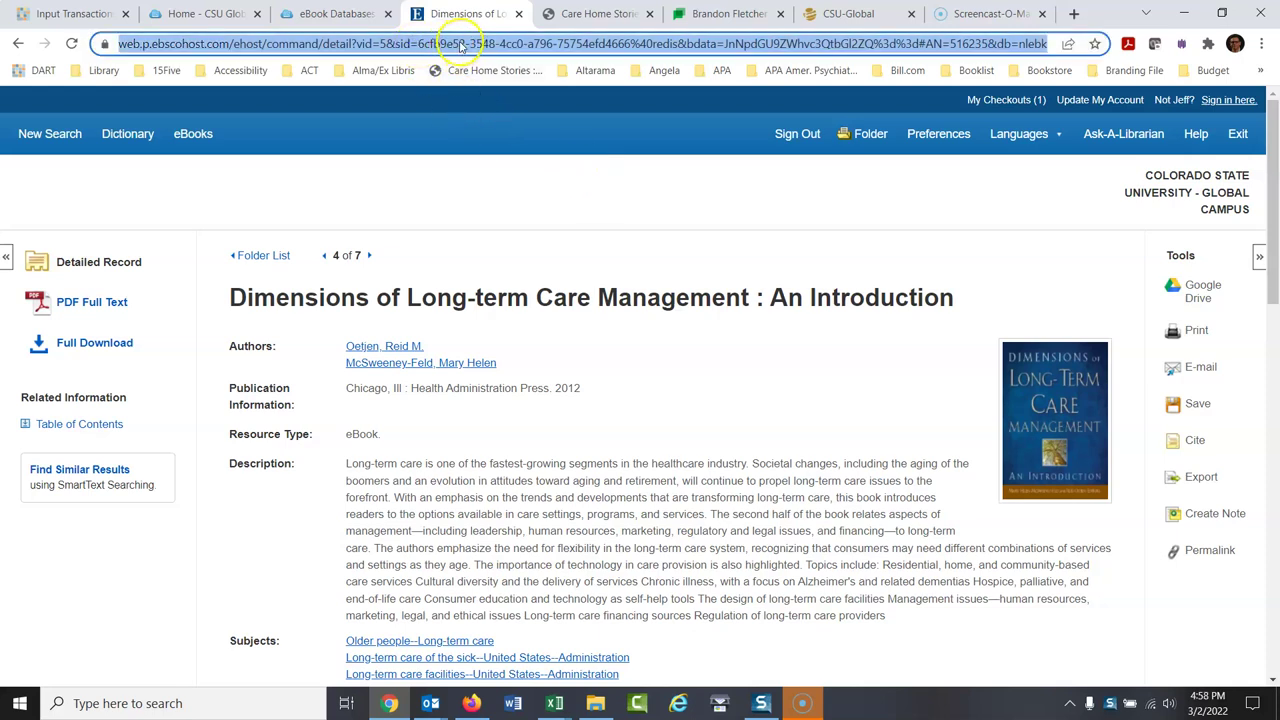
left_click_drag(478, 44, 617, 83)
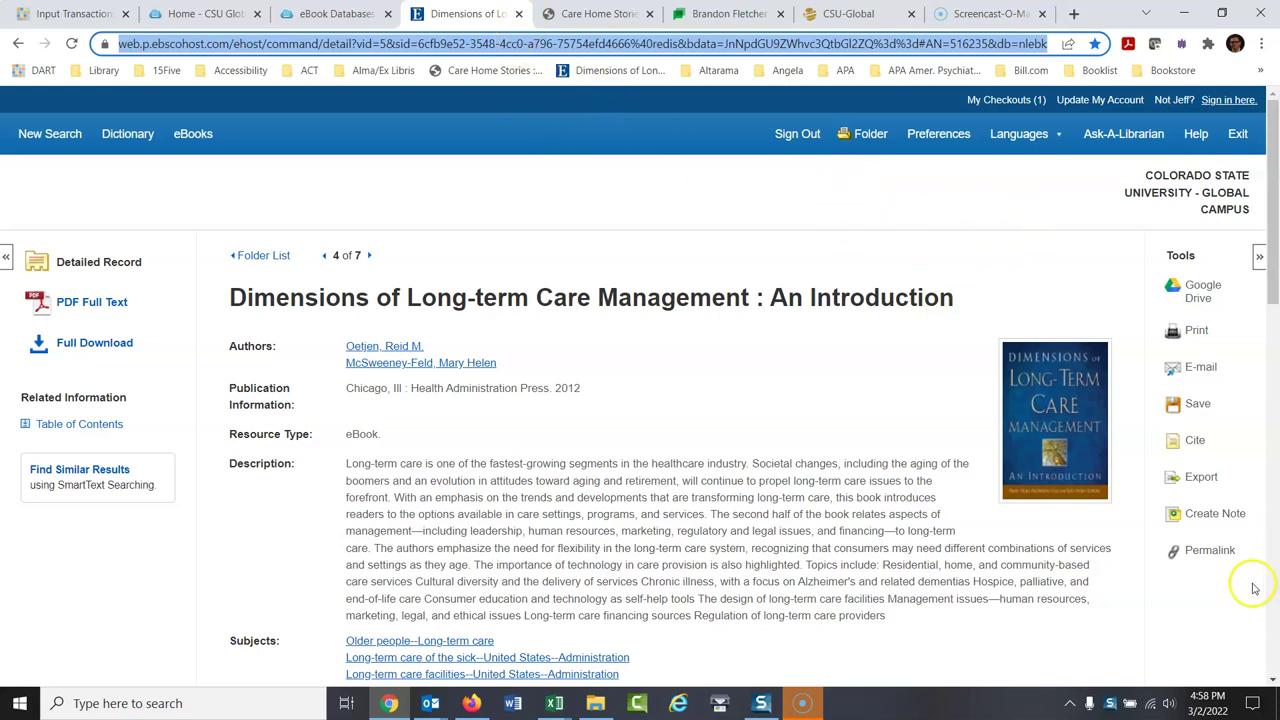
left_click(1210, 553)
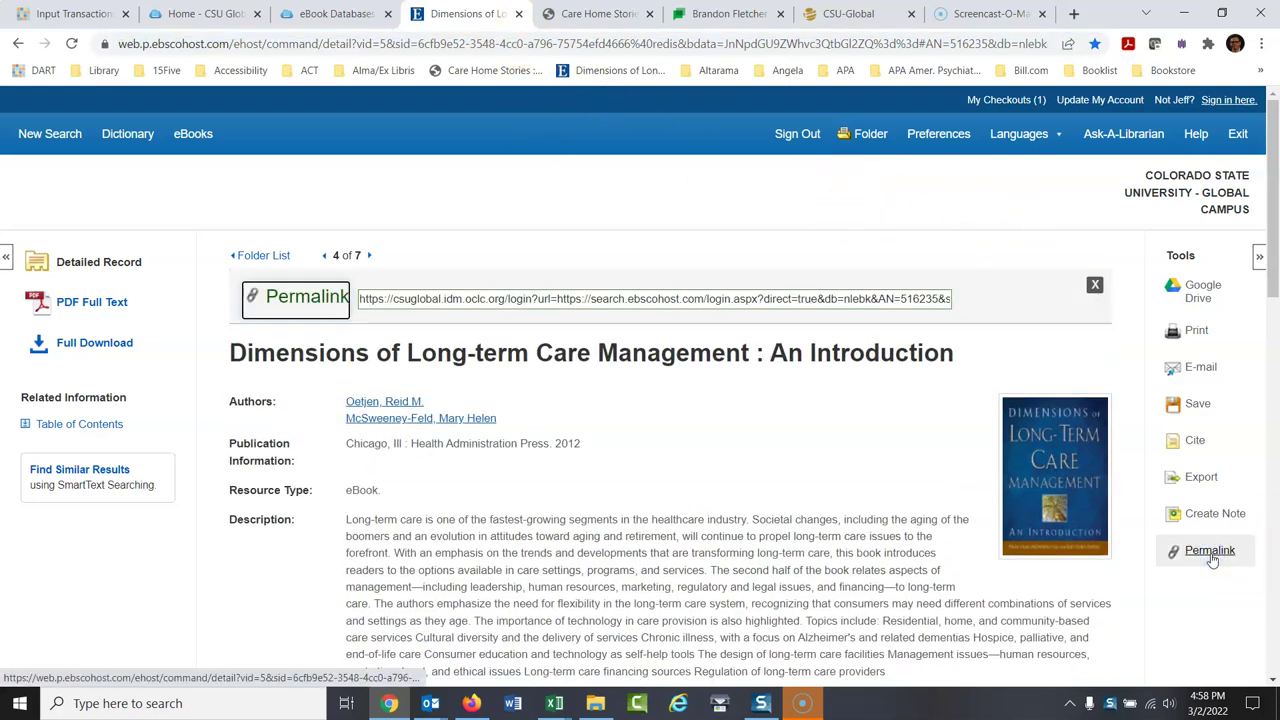
left_click(458, 300)
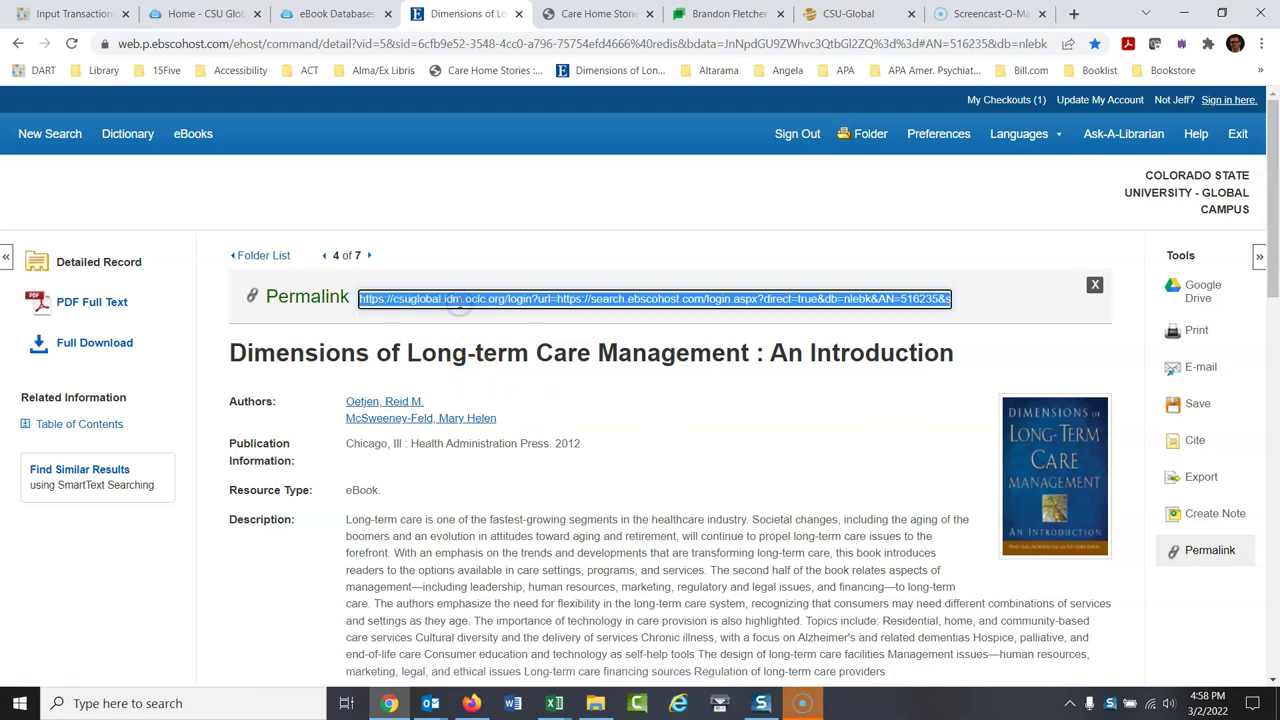
Edit the new bookmark so its URL is the pasted permalink, and save it
right_click(601, 78)
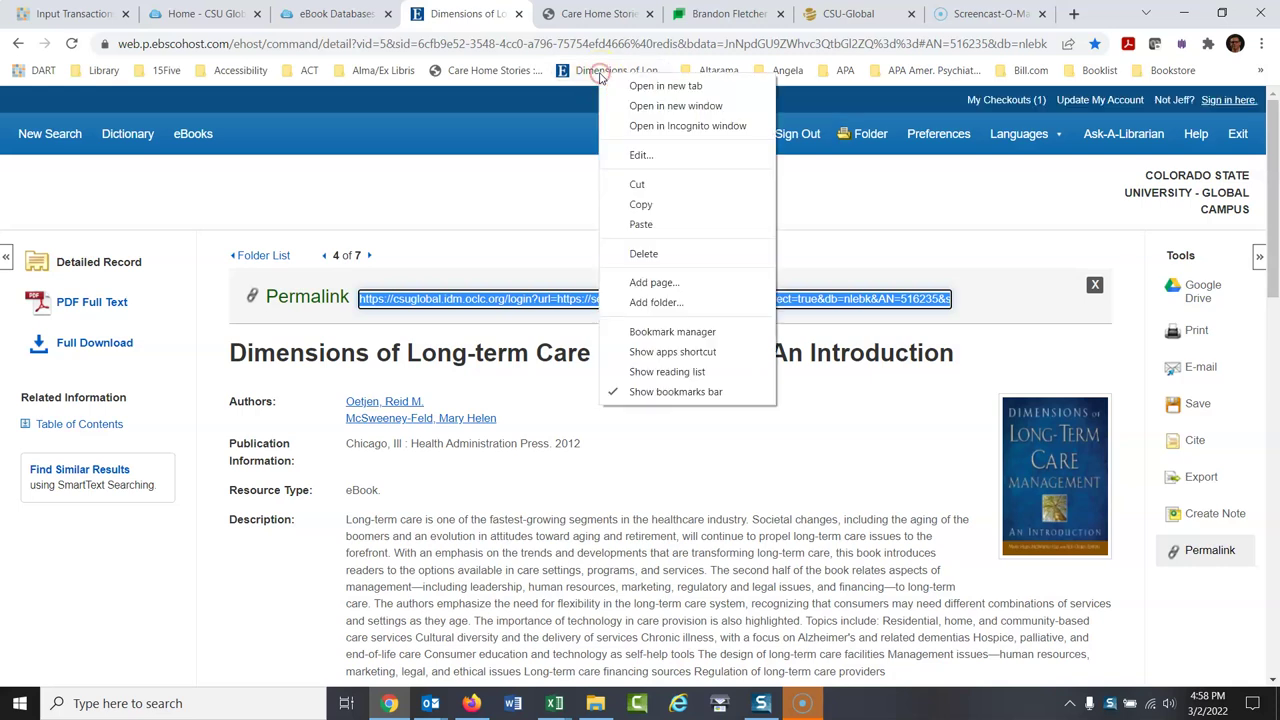
left_click(805, 150)
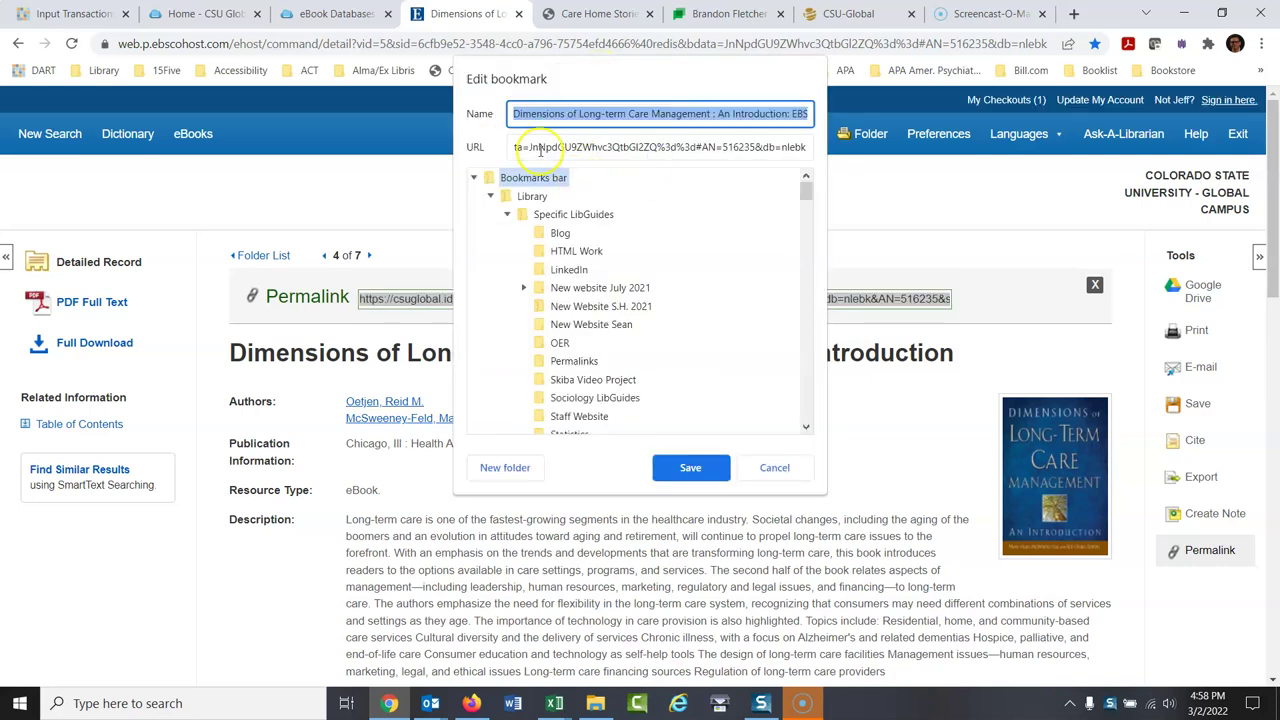
left_click(528, 148)
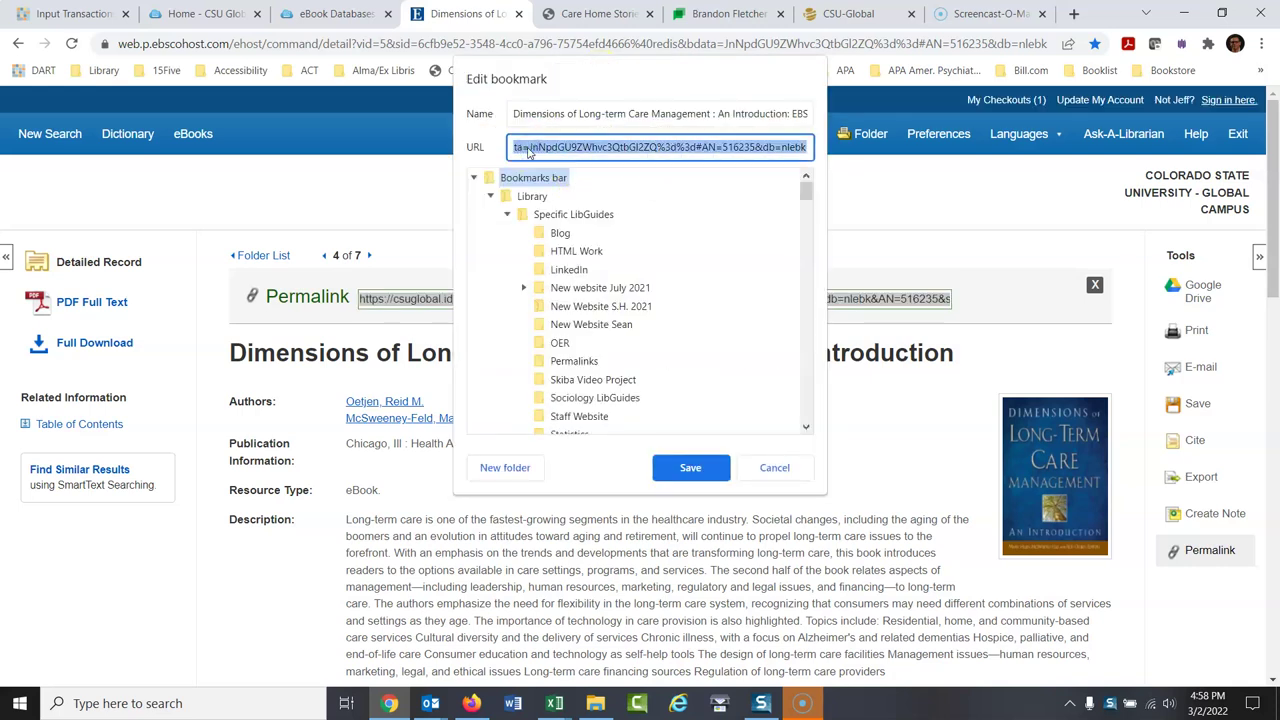
key("BackSpace")
type("https://csuglobal.idm.oclc.org/login?url=https://search.ebscohost.com/login.aspx?direct=true&db=nlebk&AN=516235&site=ehost-live")
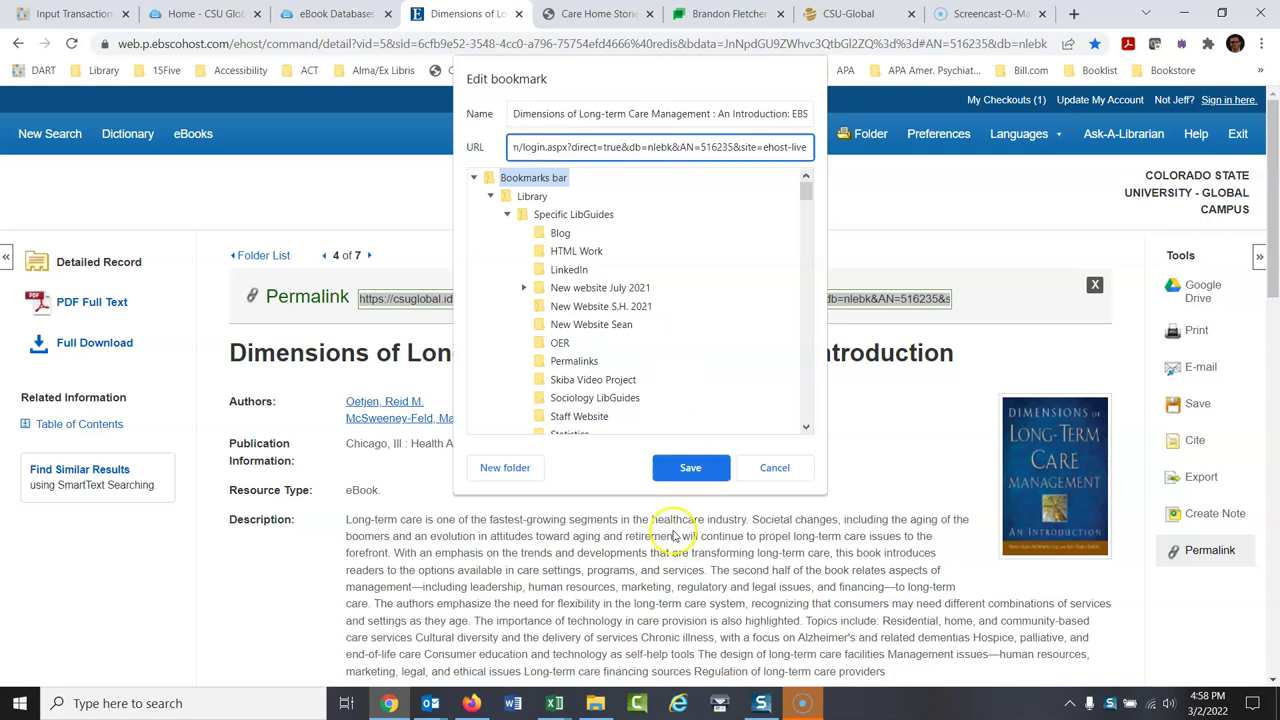
left_click(688, 467)
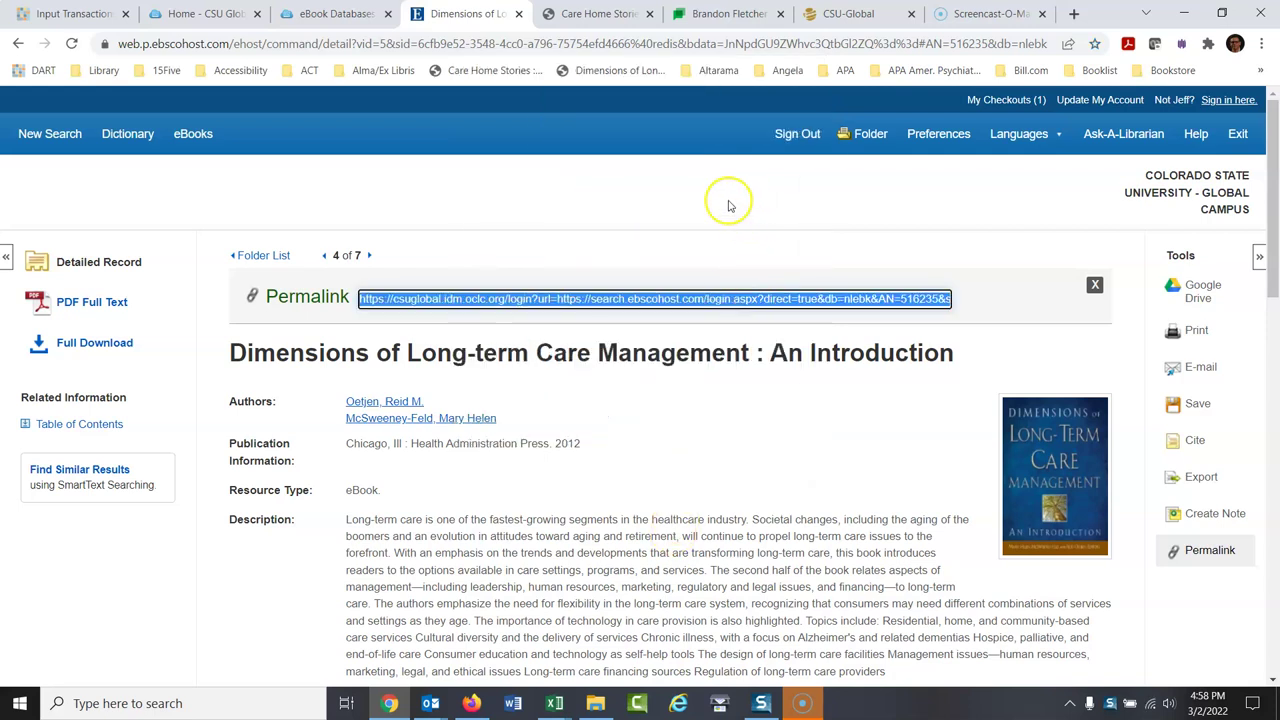